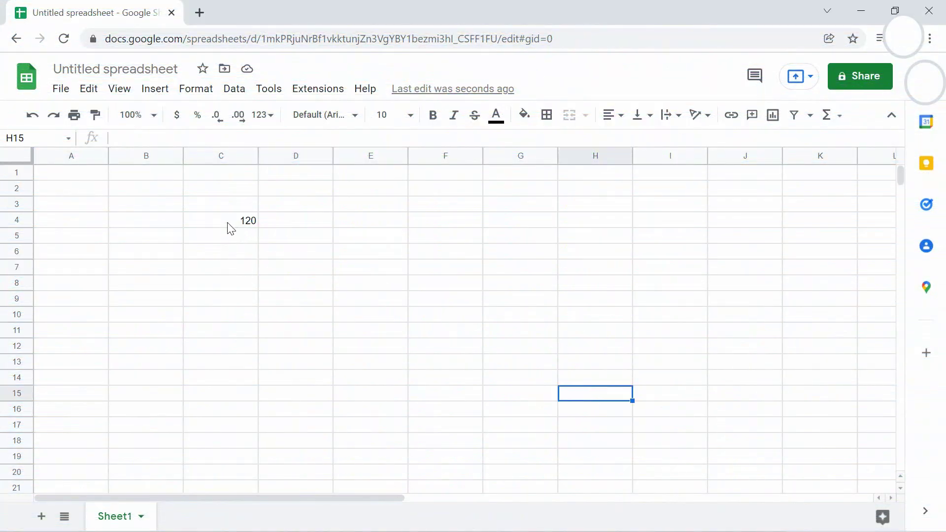
Step: Cycle C4's 120 through currency, percent, plain text and number formats, ending at Currency ($120.00)
{"action": "left_click", "coordinate": [229, 225]}
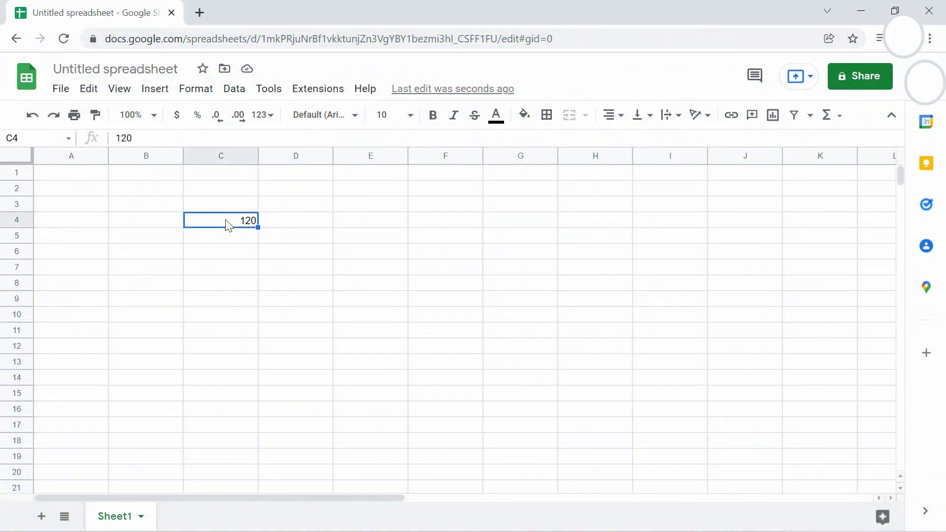
{"action": "left_click", "coordinate": [177, 116]}
{"action": "left_click", "coordinate": [198, 115]}
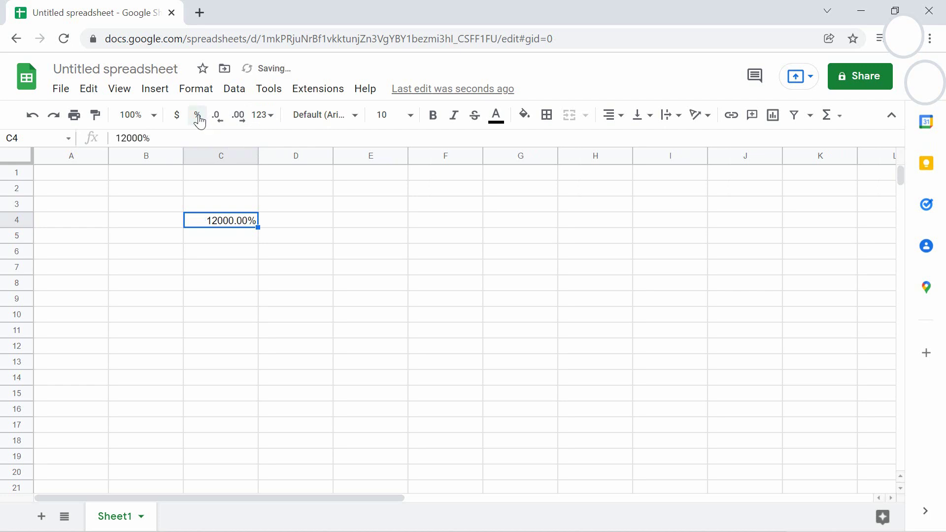
{"action": "left_click", "coordinate": [263, 116]}
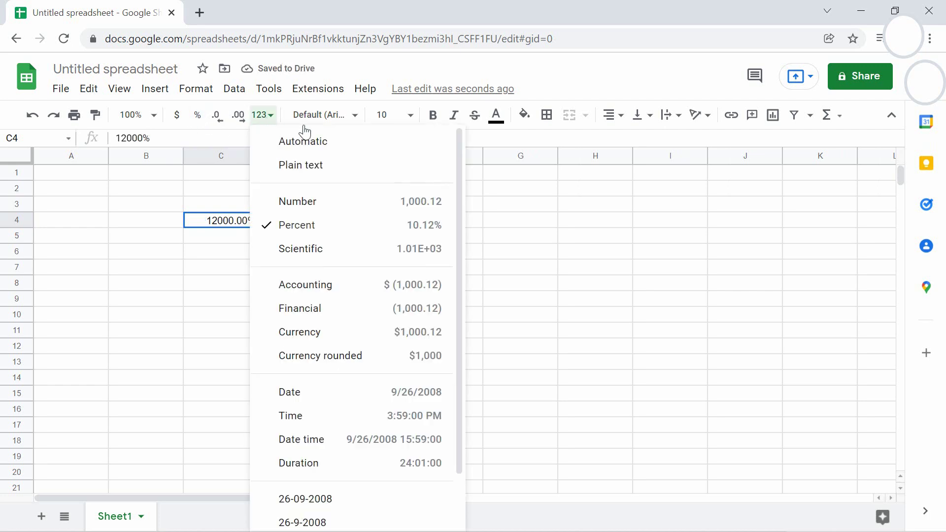
{"action": "left_click", "coordinate": [306, 165]}
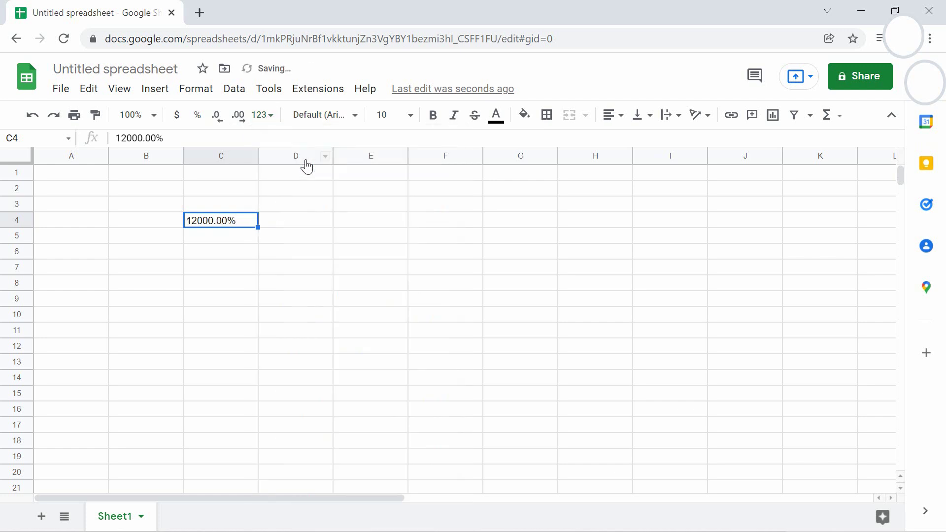
{"action": "left_click", "coordinate": [263, 115]}
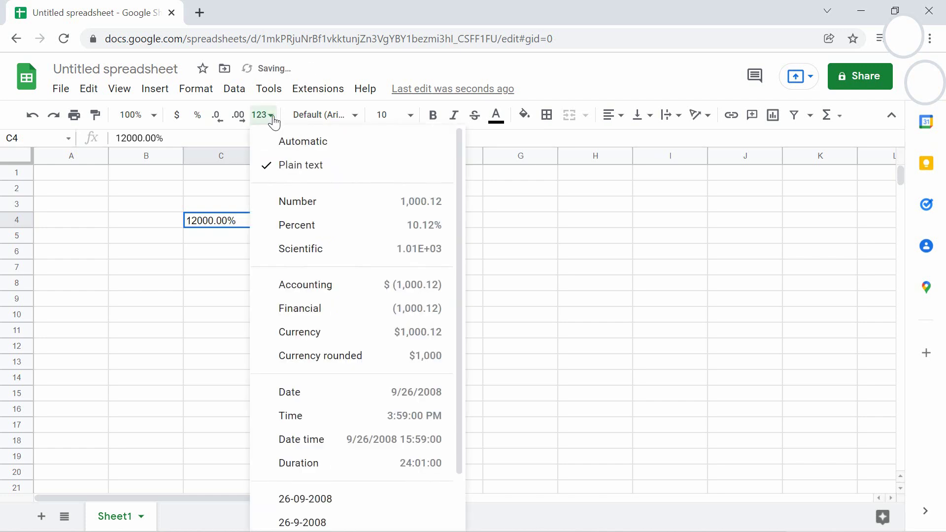
{"action": "left_click", "coordinate": [306, 201]}
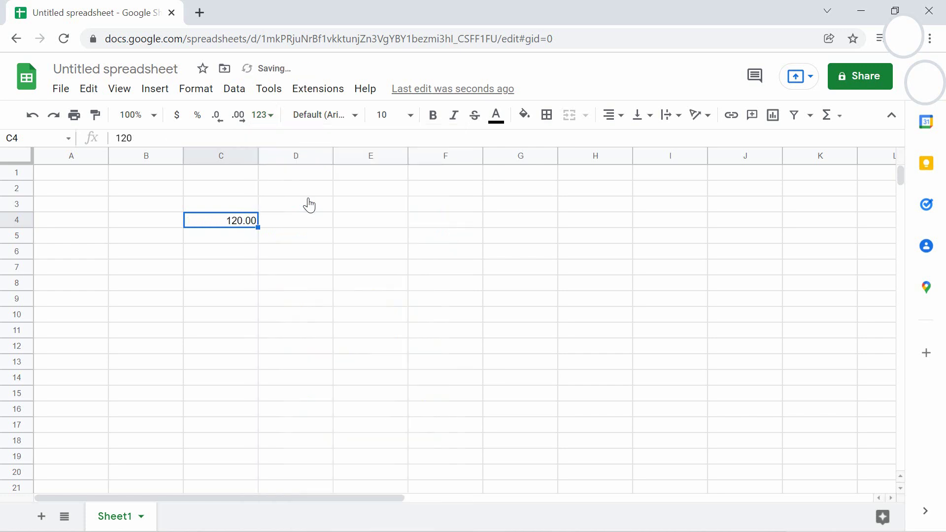
{"action": "left_click", "coordinate": [261, 116]}
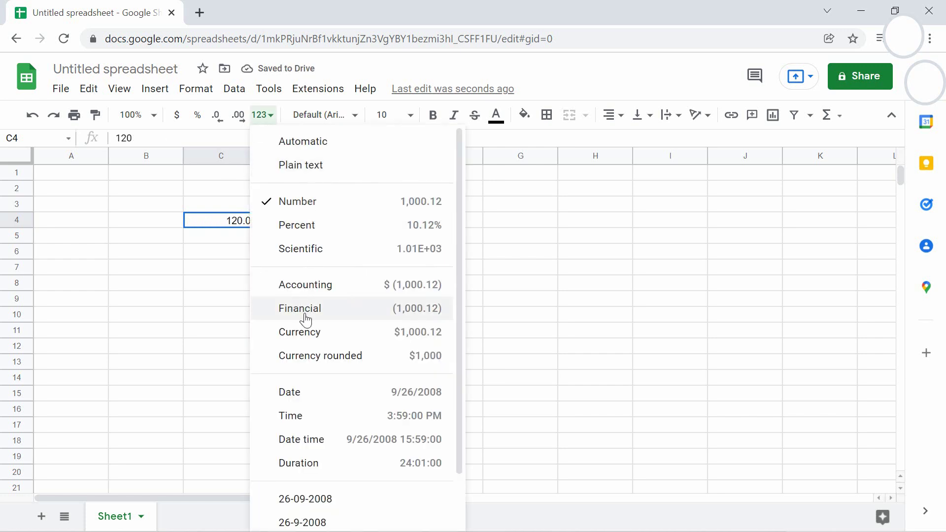
{"action": "left_click", "coordinate": [309, 334]}
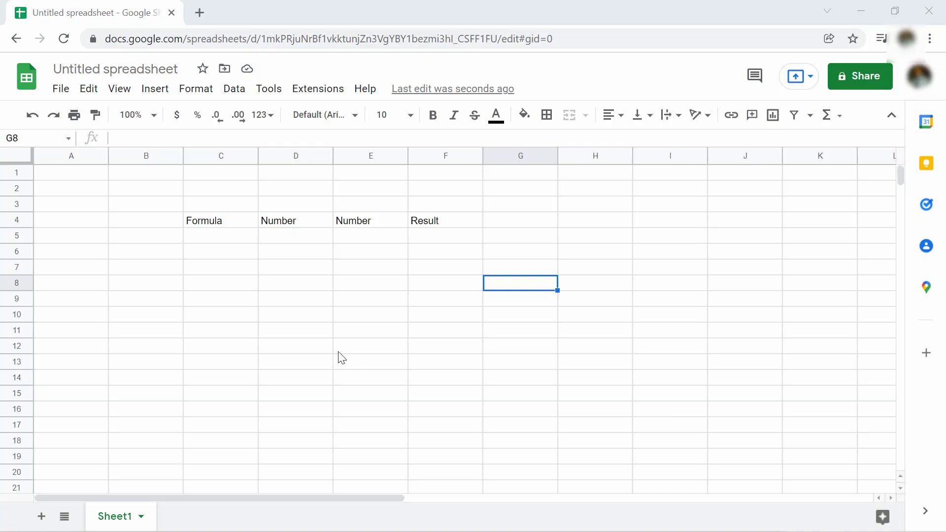
Step: Enter 1 in D5 and E5, and =D5=E5 in F5, giving TRUE
{"action": "left_click", "coordinate": [241, 242]}
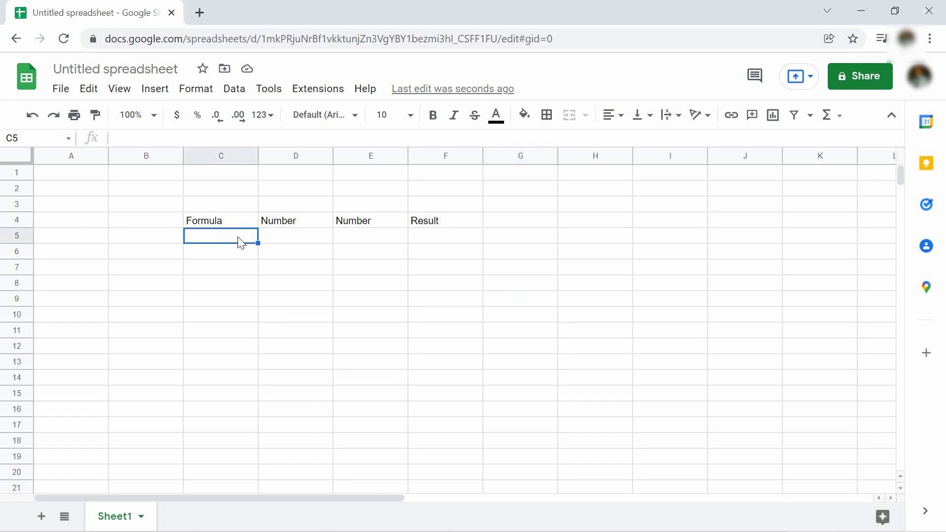
{"action": "left_click", "coordinate": [289, 239]}
{"action": "type", "text": "1"}
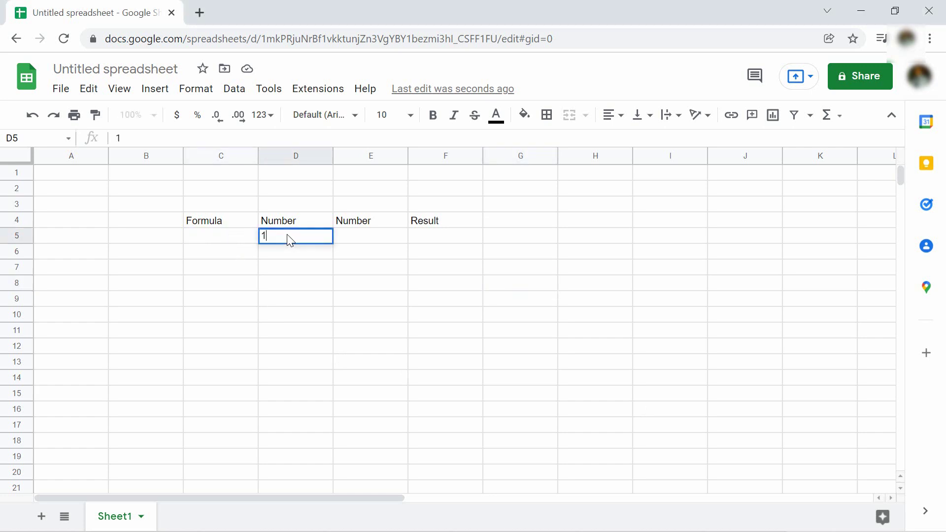
{"action": "key", "text": "Tab"}
{"action": "type", "text": "1"}
{"action": "key", "text": "Tab"}
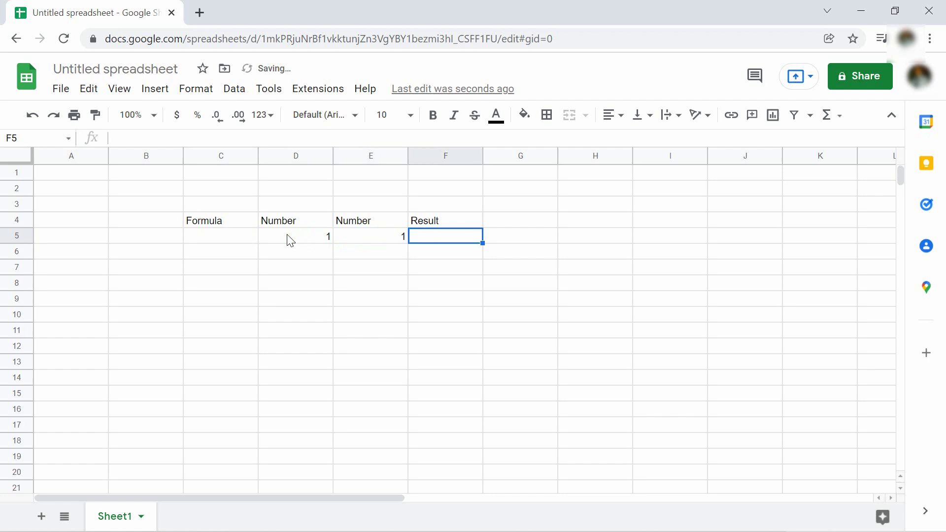
{"action": "type", "text": "="}
{"action": "left_click", "coordinate": [328, 241]}
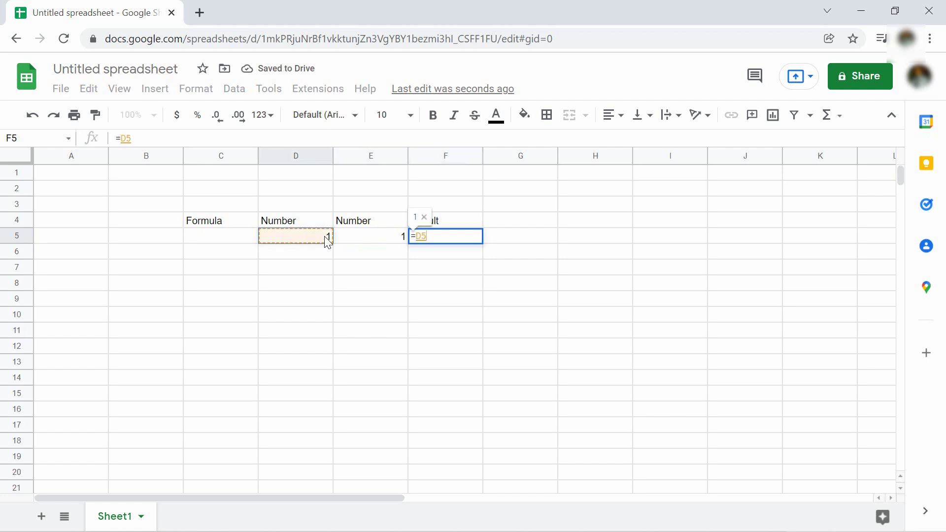
{"action": "type", "text": "="}
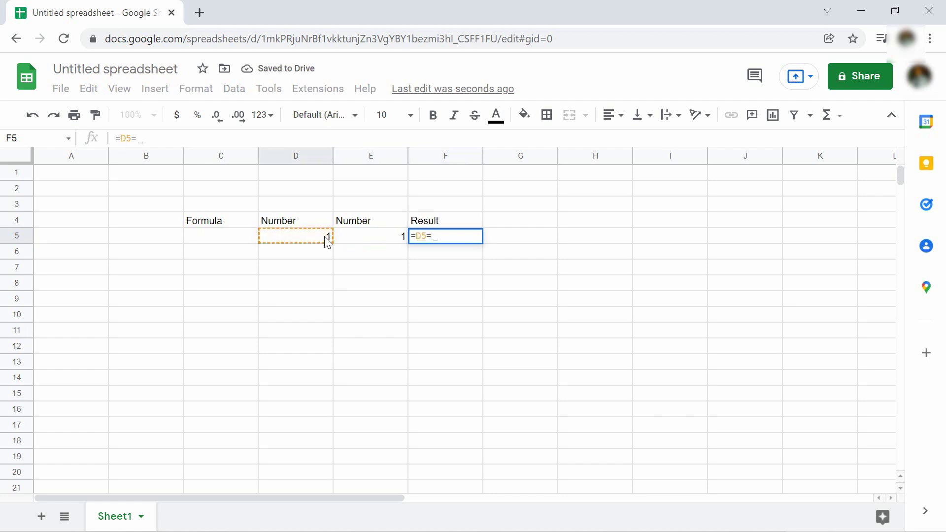
{"action": "left_click", "coordinate": [368, 240]}
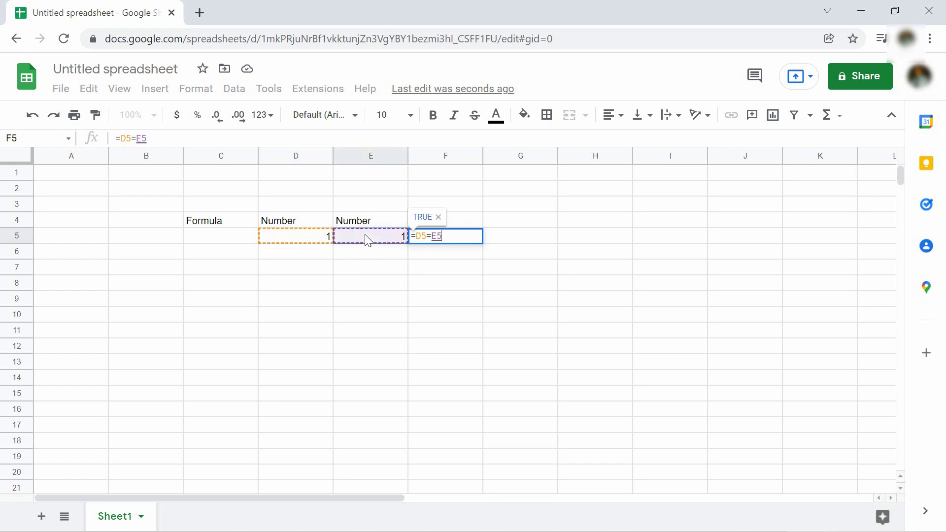
{"action": "key", "text": "Return"}
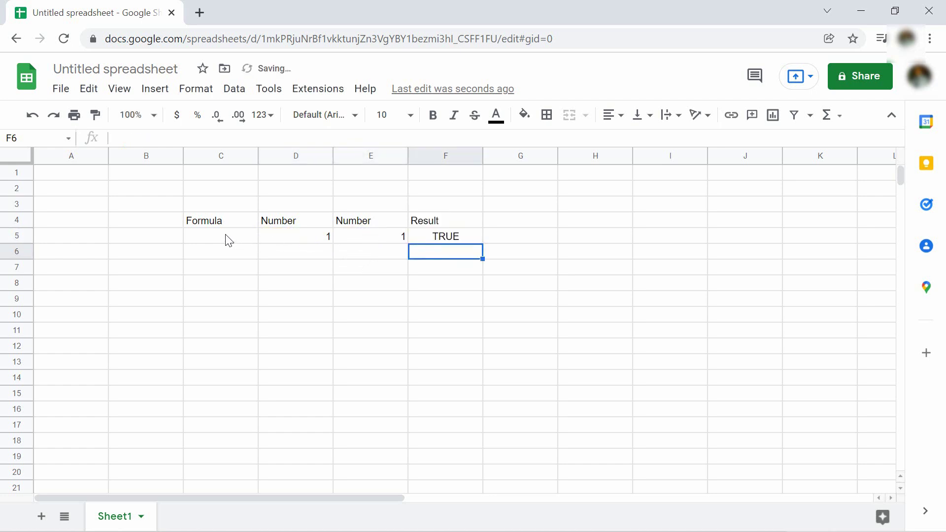
Step: Enter =D5=E5 in C5, then prefix an apostrophe so it displays as text
{"action": "left_click", "coordinate": [228, 239]}
{"action": "type", "text": "="}
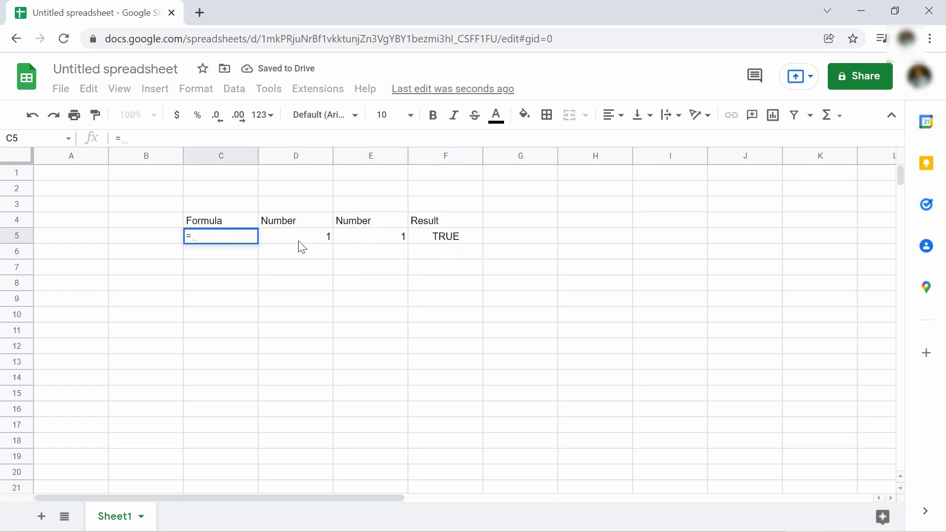
{"action": "left_click", "coordinate": [299, 238]}
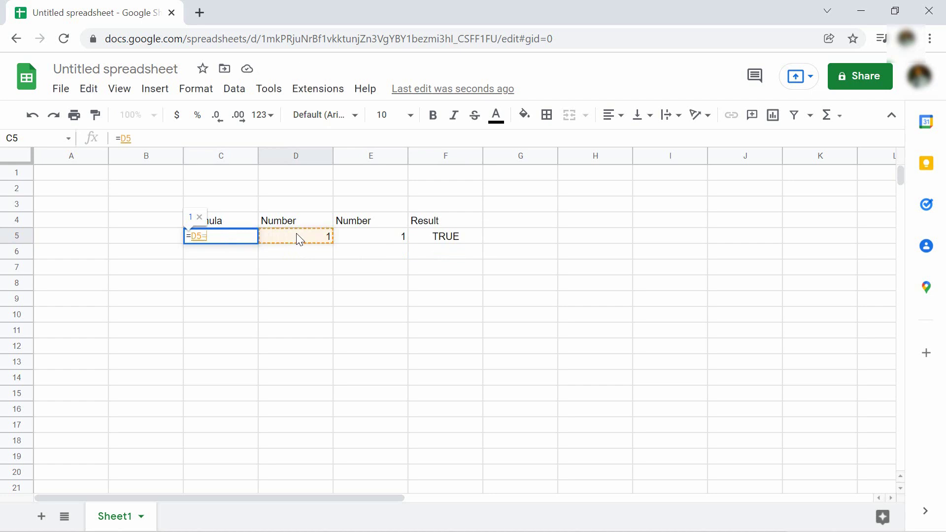
{"action": "type", "text": "="}
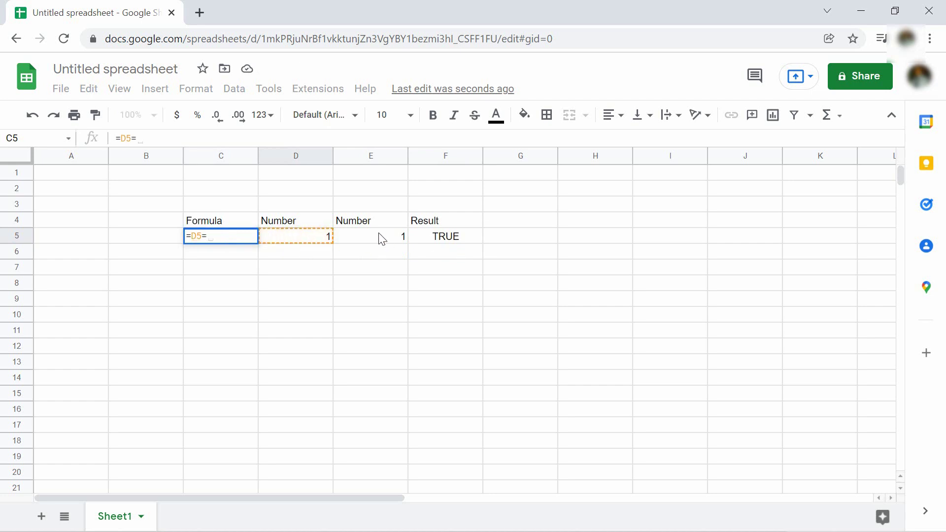
{"action": "left_click", "coordinate": [385, 238]}
{"action": "key", "text": "Return"}
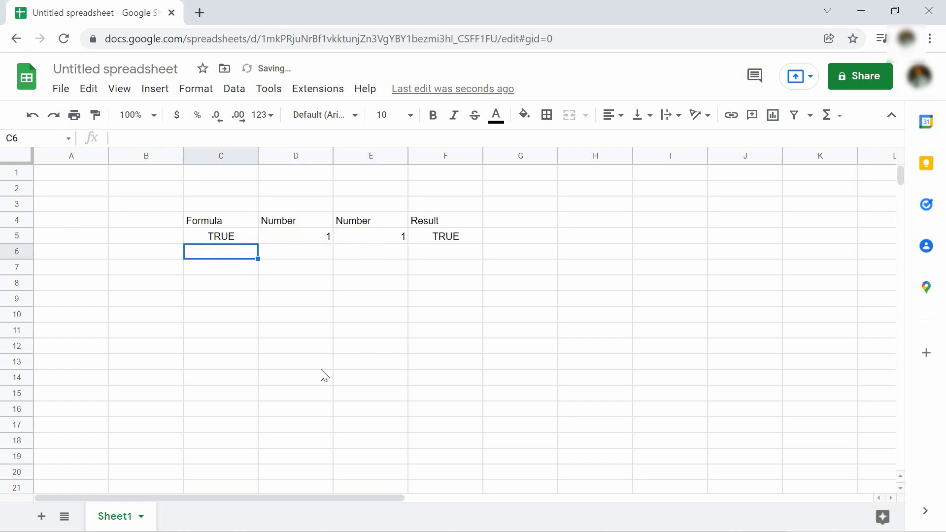
{"action": "left_click", "coordinate": [223, 236]}
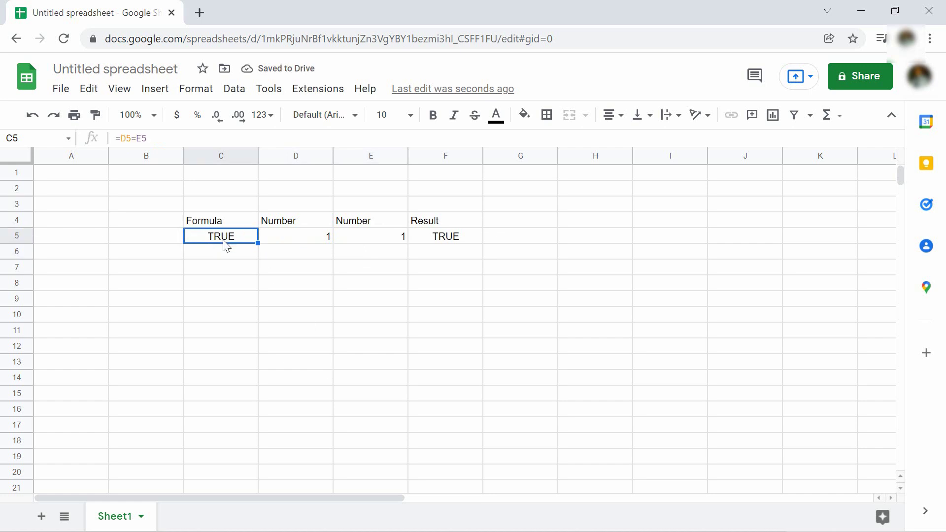
{"action": "left_click", "coordinate": [117, 139]}
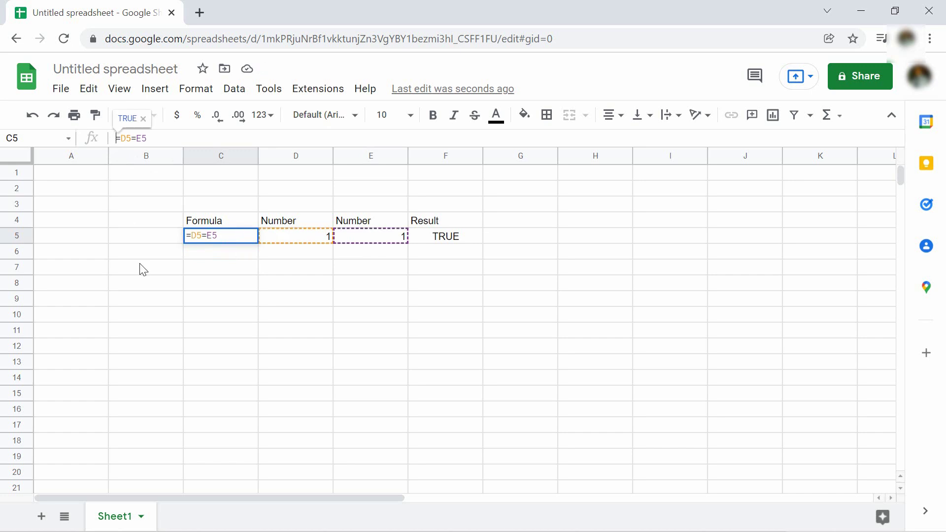
{"action": "type", "text": "'"}
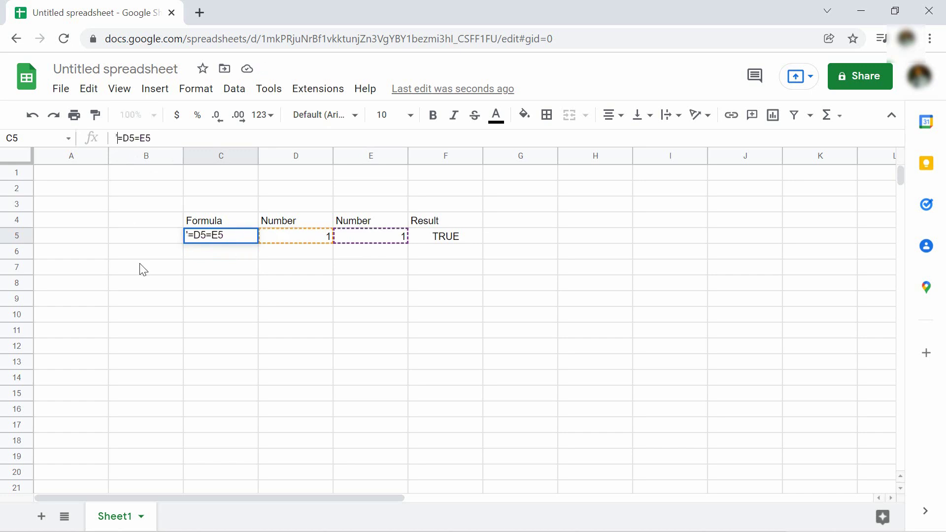
{"action": "key", "text": "Return"}
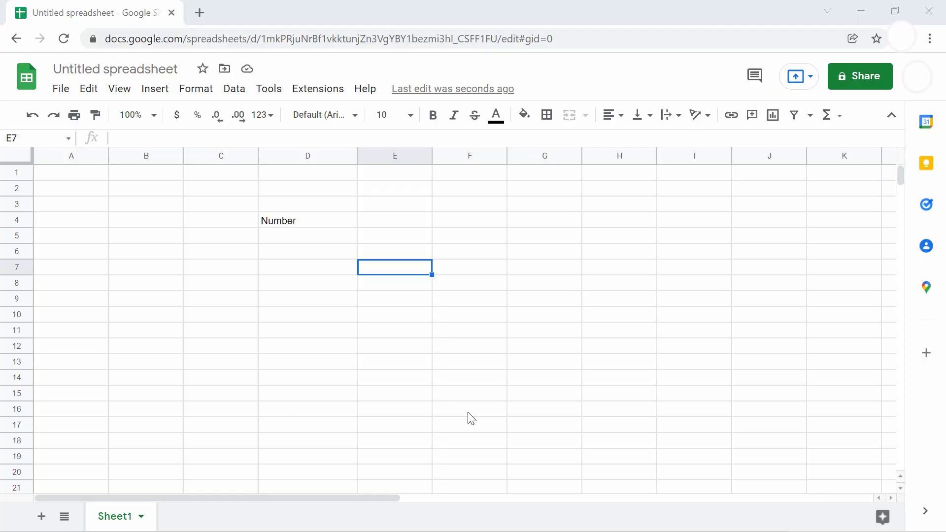
Step: Enter 123456789 in D5, then =TEXT(D5,0.0) in D6 and =TEXT(12345,0) in D7
{"action": "left_click", "coordinate": [471, 419]}
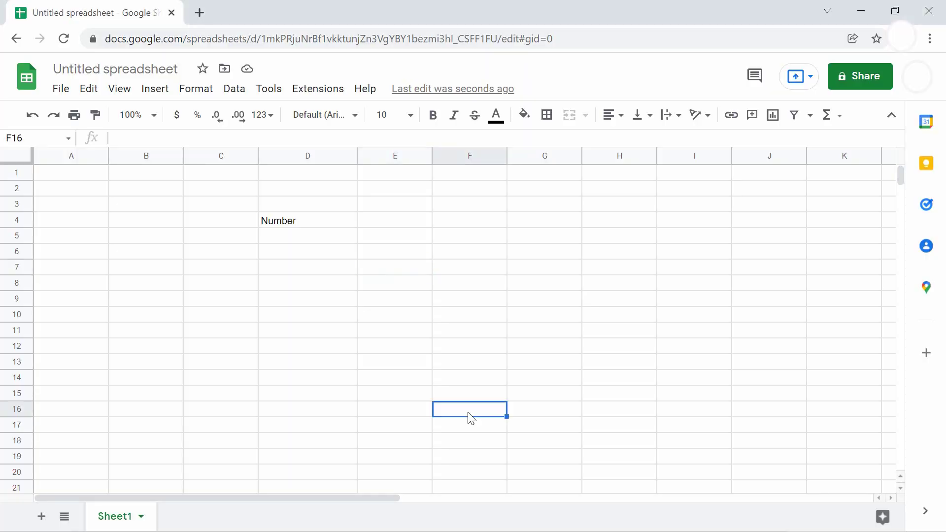
{"action": "left_click", "coordinate": [318, 240]}
{"action": "type", "text": "1234567"}
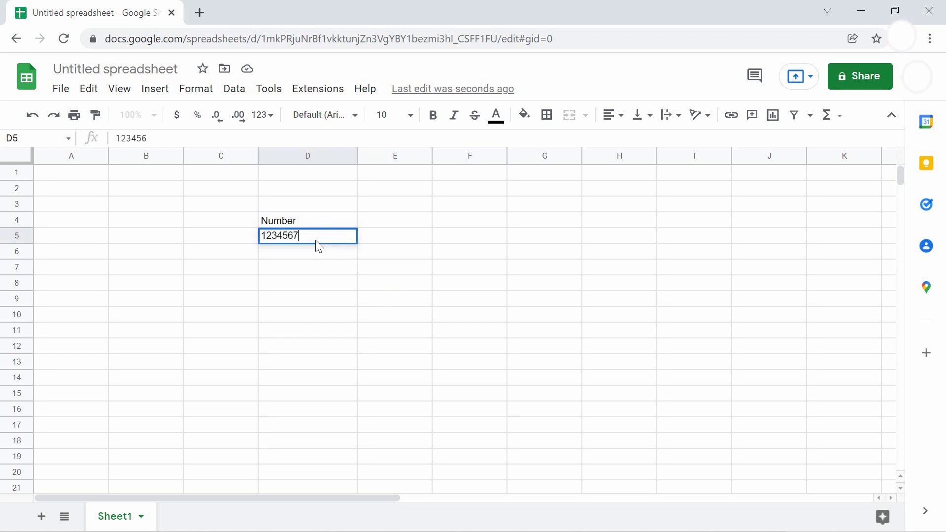
{"action": "type", "text": "89"}
{"action": "key", "text": "Return"}
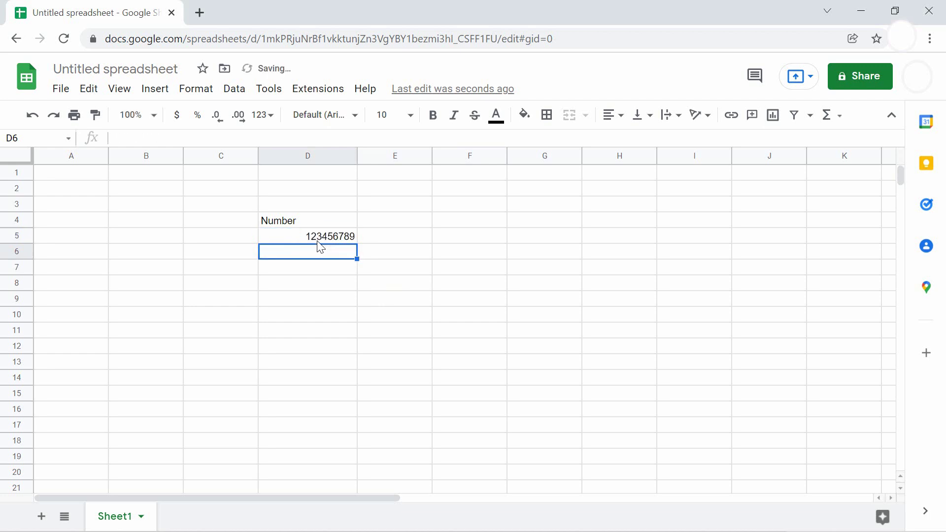
{"action": "type", "text": "="}
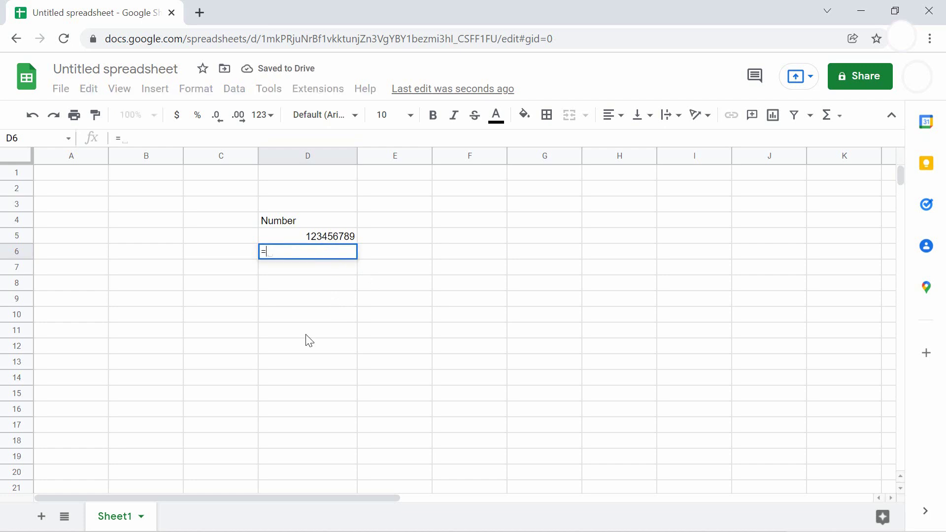
{"action": "type", "text": "tex"}
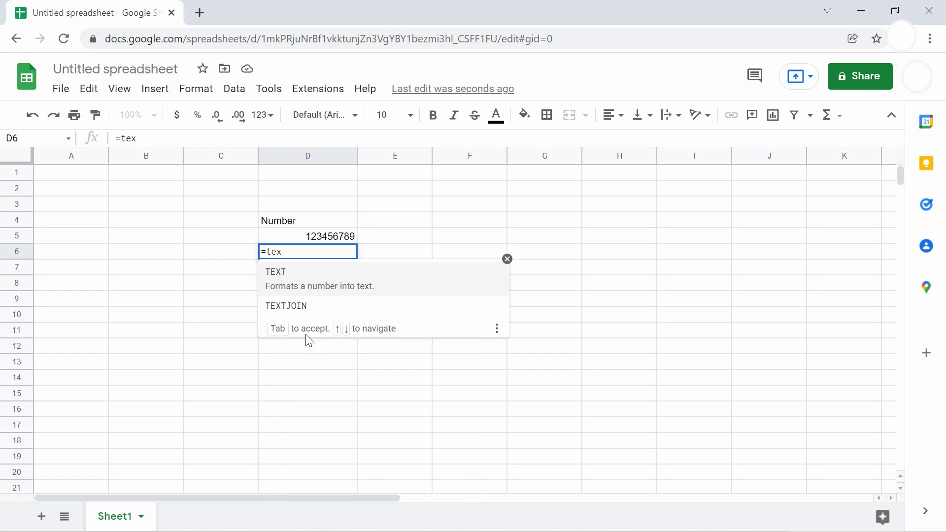
{"action": "key", "text": "Tab"}
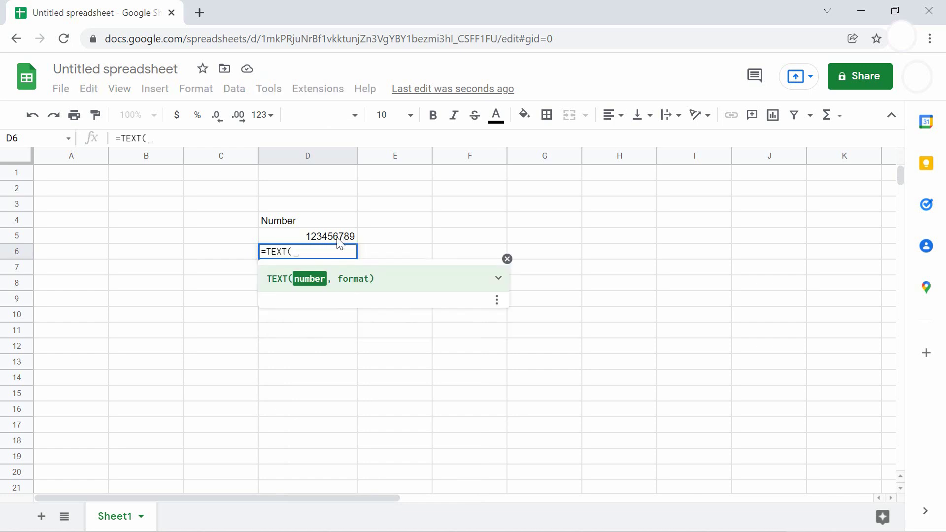
{"action": "left_click", "coordinate": [337, 238]}
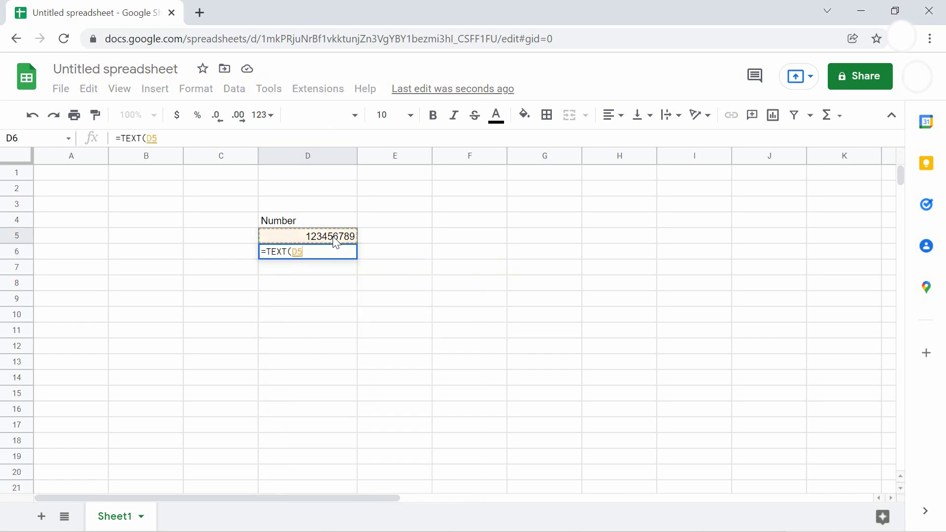
{"action": "type", "text": ", "}
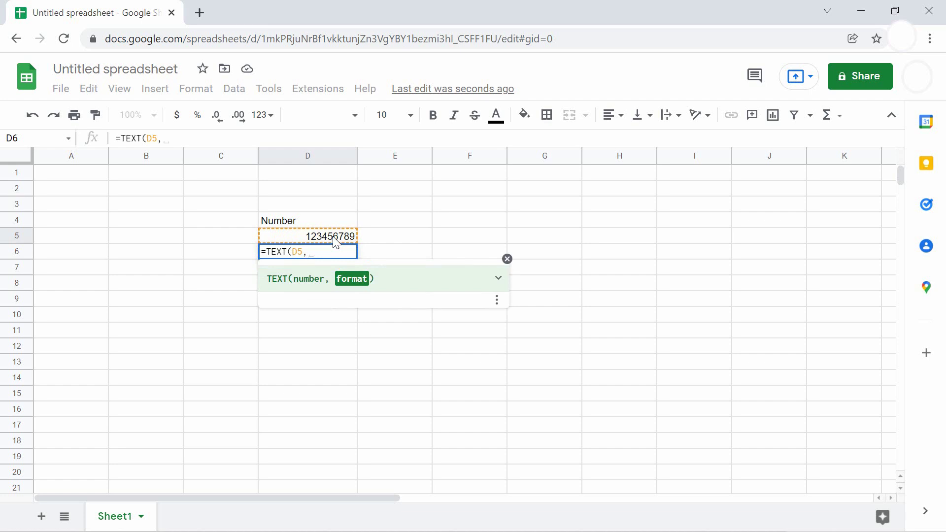
{"action": "type", "text": "0.0"}
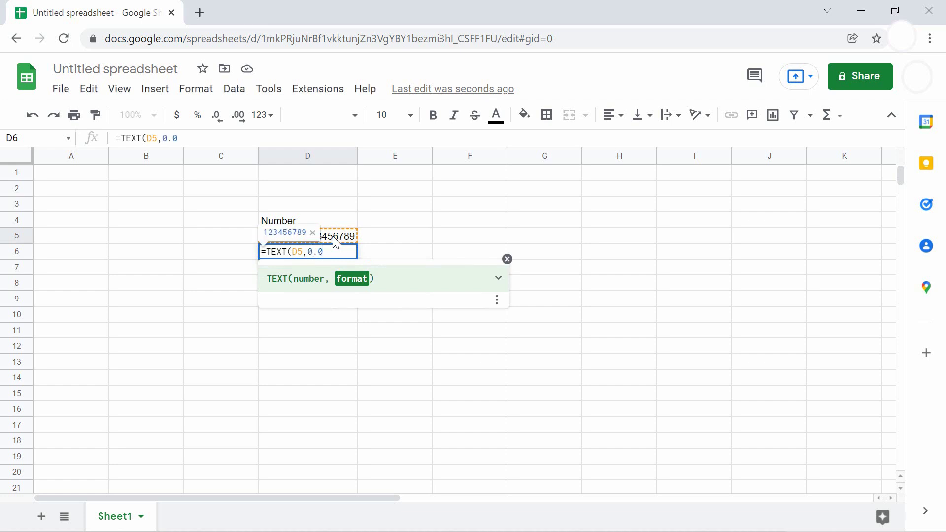
{"action": "type", "text": ")"}
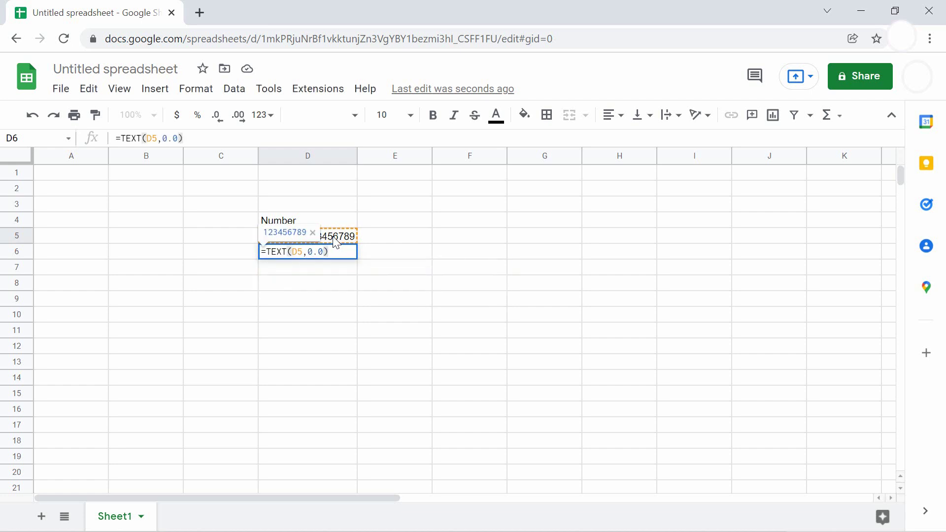
{"action": "key", "text": "Return"}
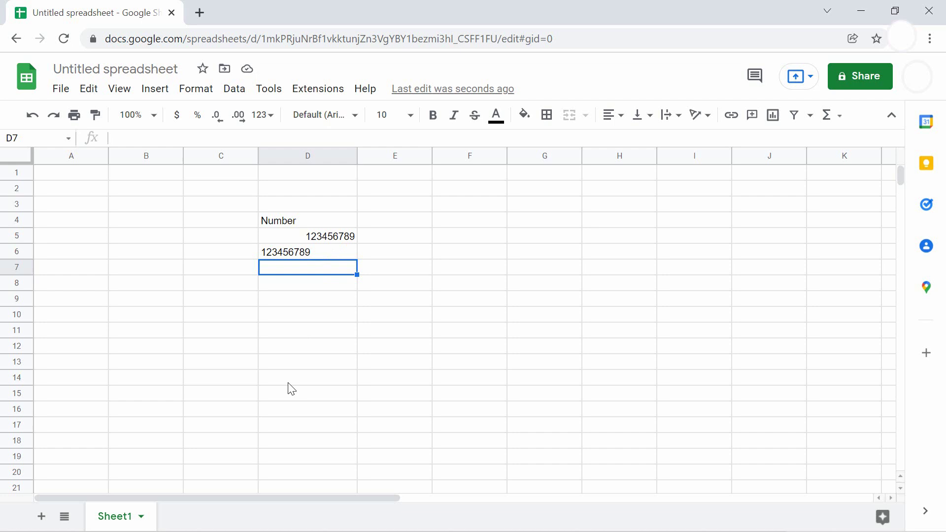
{"action": "type", "text": "="}
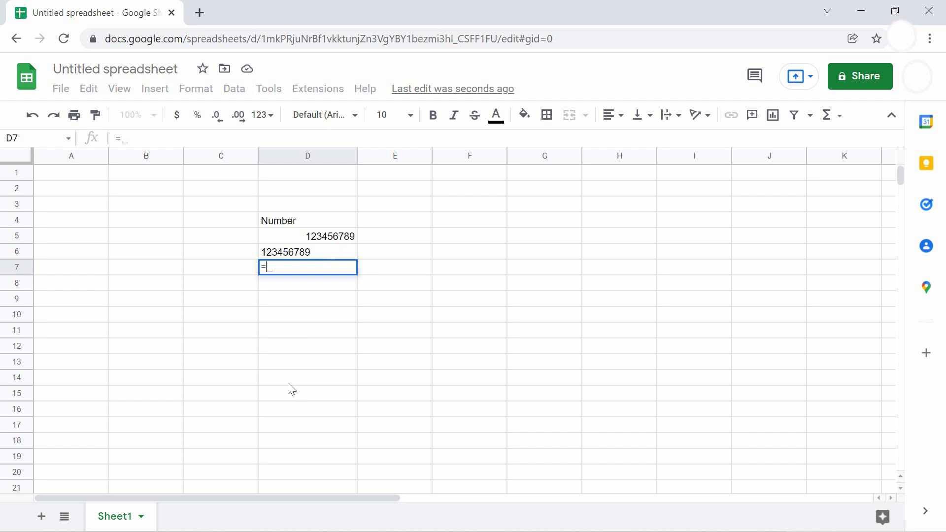
{"action": "type", "text": "tex"}
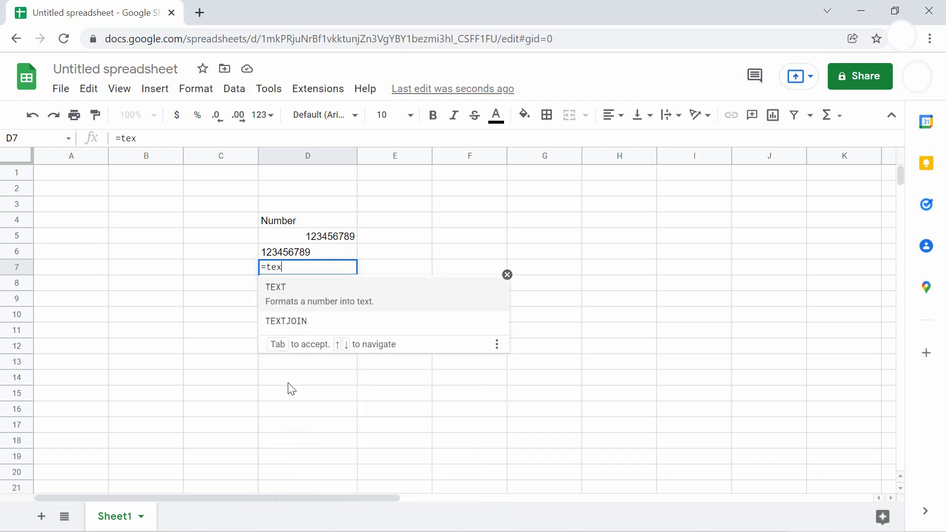
{"action": "key", "text": "Tab"}
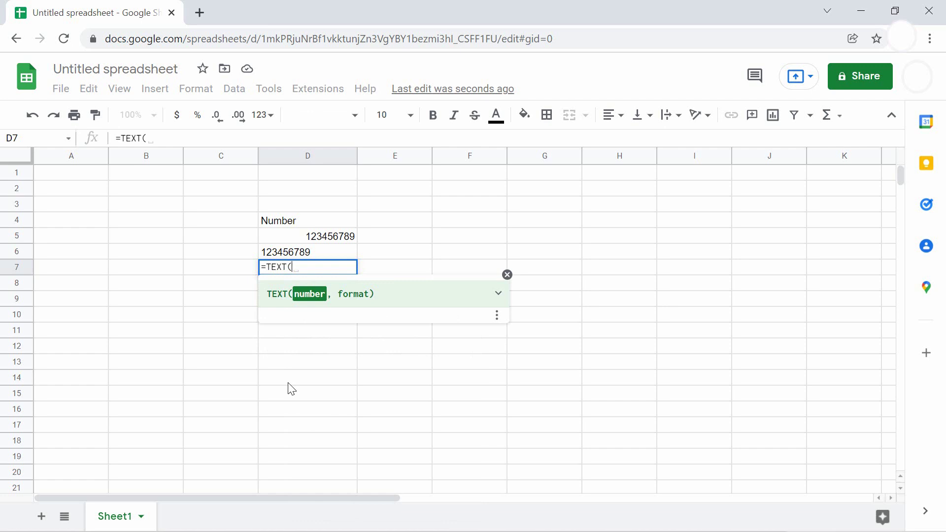
{"action": "type", "text": "12345"}
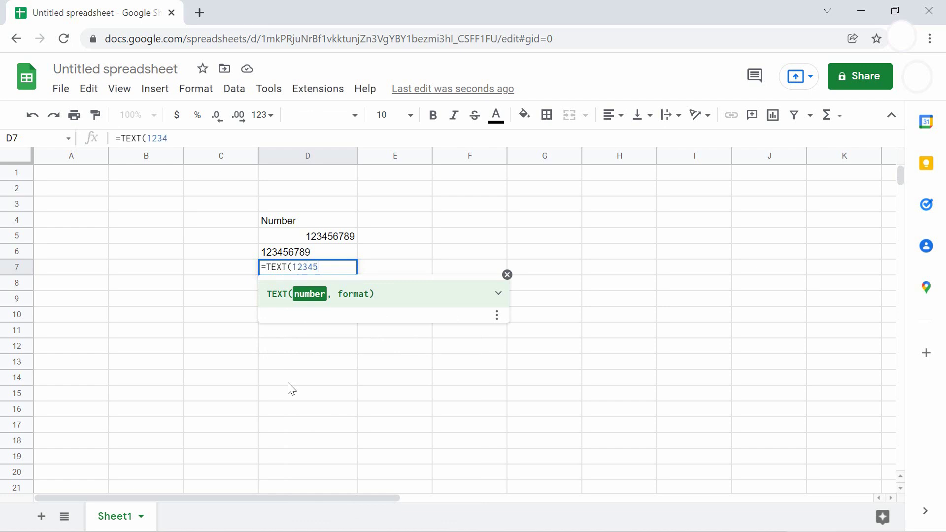
{"action": "type", "text": ","}
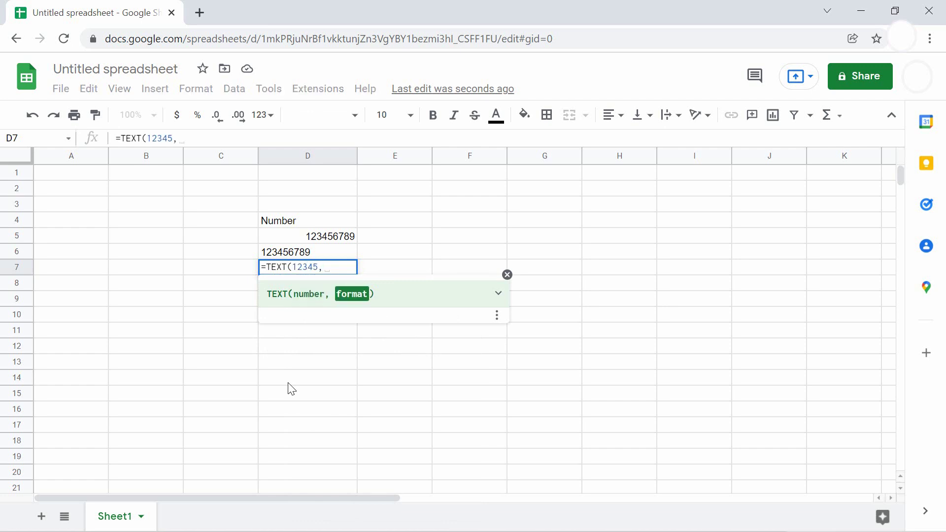
{"action": "type", "text": "0)"}
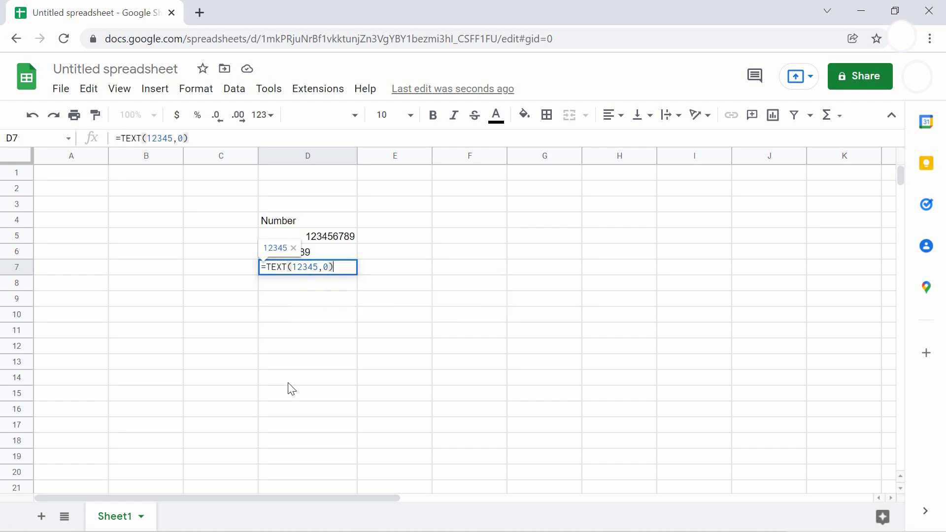
{"action": "key", "text": "Return"}
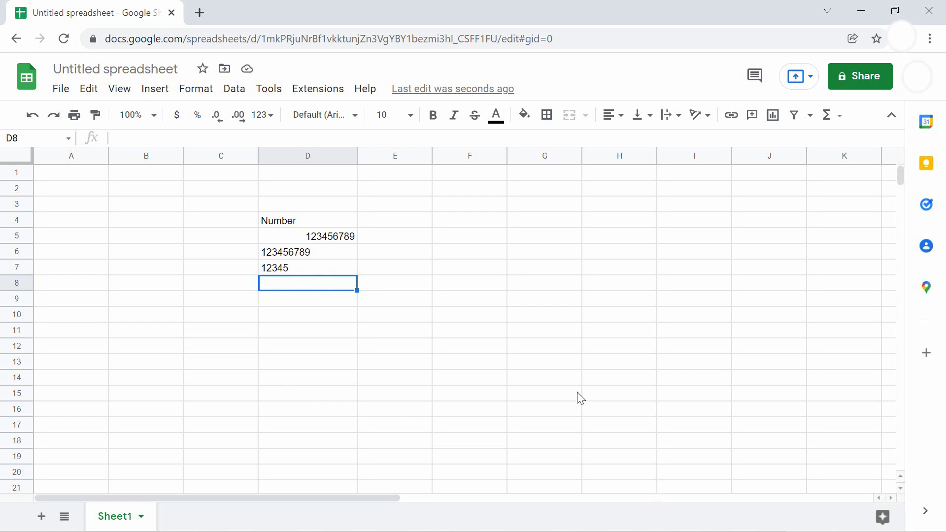
{"action": "type", "text": "'0123456789"}
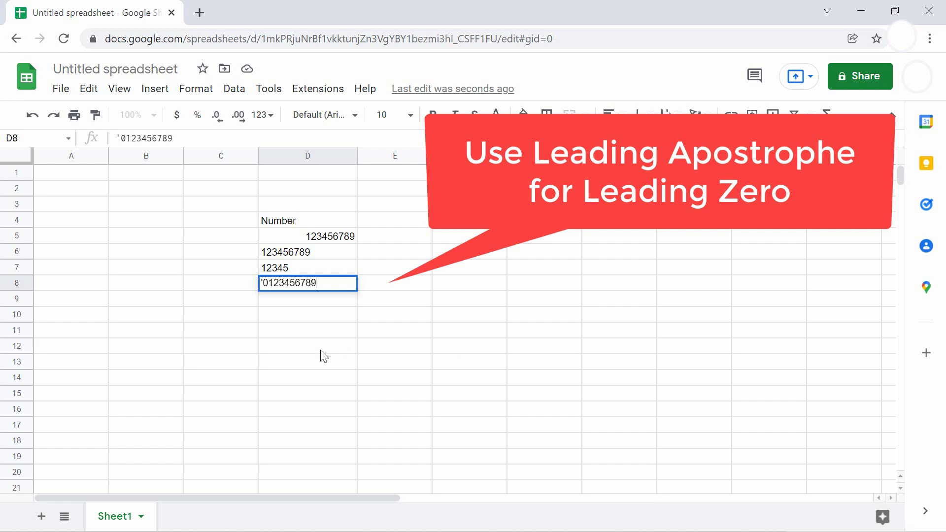
{"action": "key", "text": "Return"}
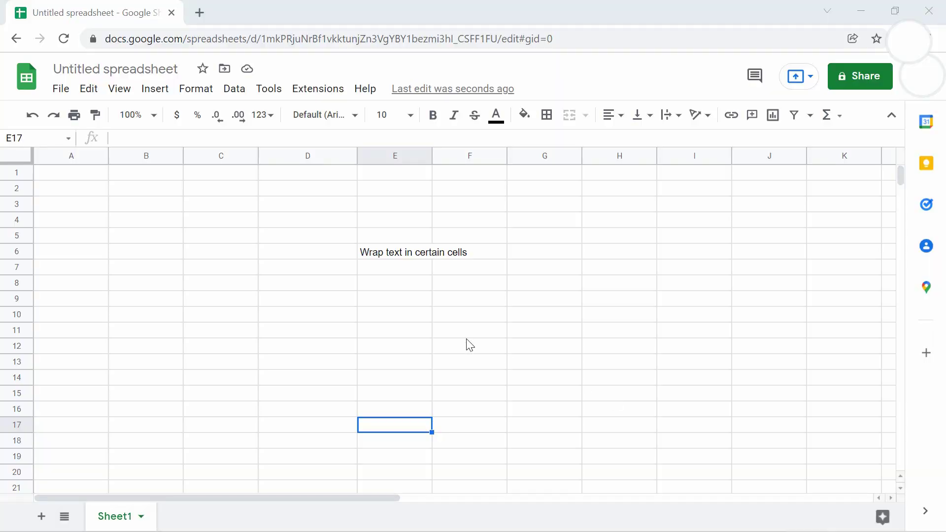
Step: Try Overflow and Wrap on E6 via Format > Wrapping, then apply Wrap from the toolbar
{"action": "left_click", "coordinate": [373, 256]}
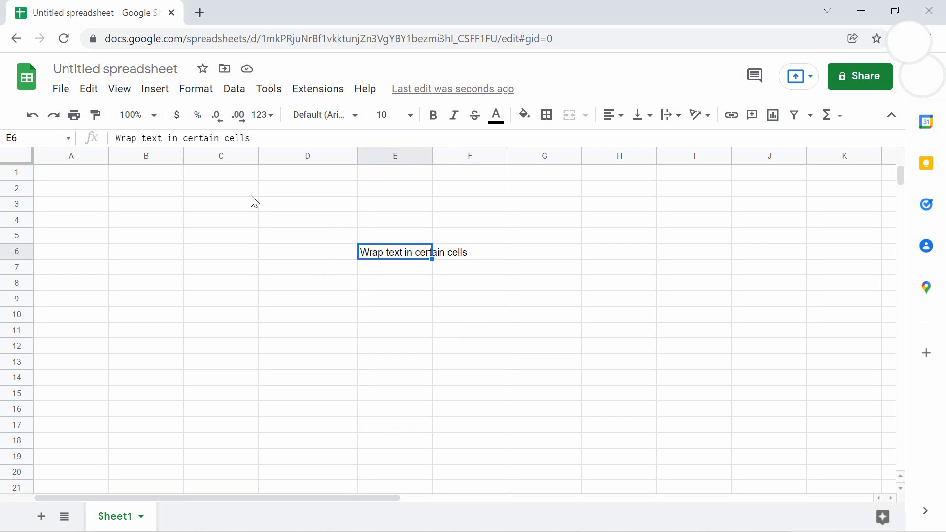
{"action": "left_click", "coordinate": [196, 89]}
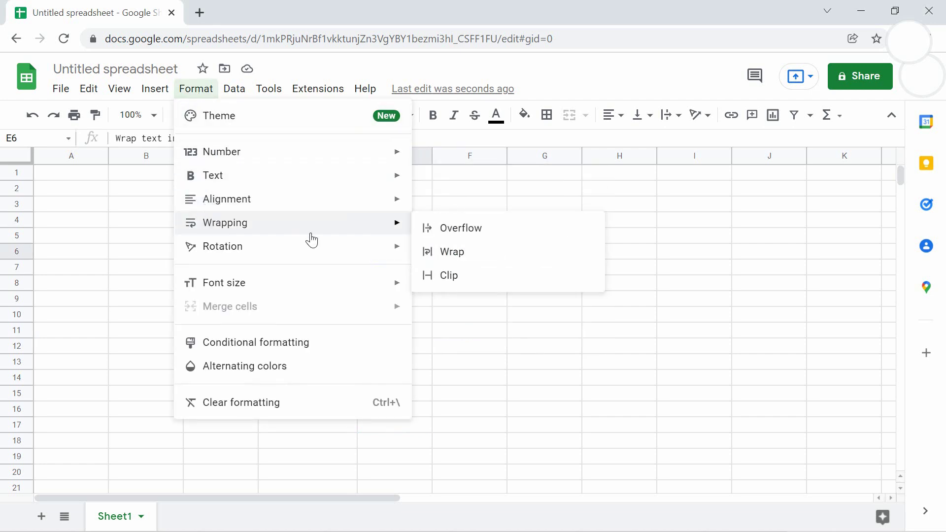
{"action": "mouse_move", "coordinate": [225, 222]}
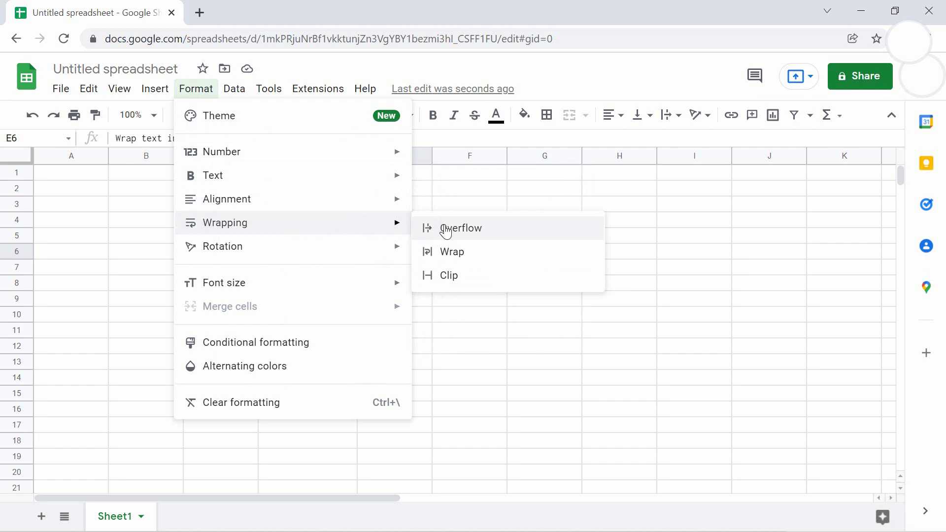
{"action": "left_click", "coordinate": [446, 229]}
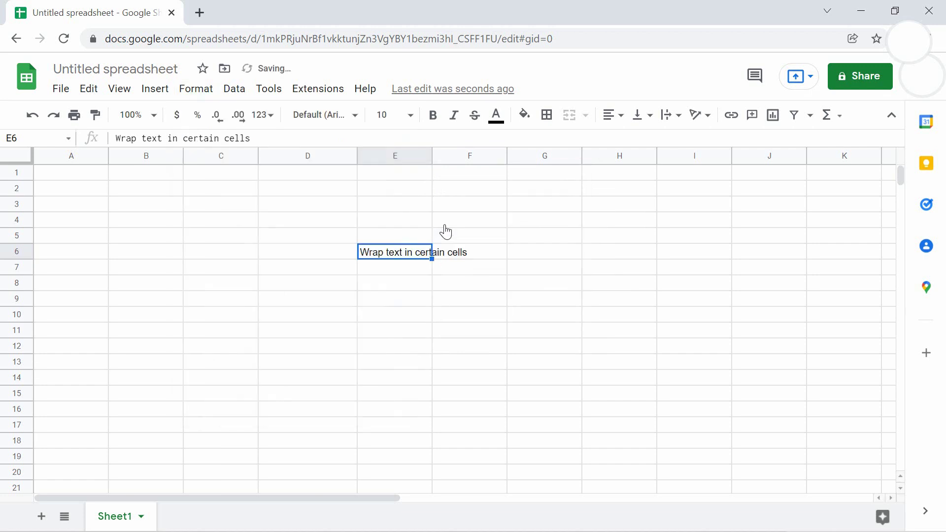
{"action": "left_click", "coordinate": [183, 92]}
{"action": "mouse_move", "coordinate": [225, 222]}
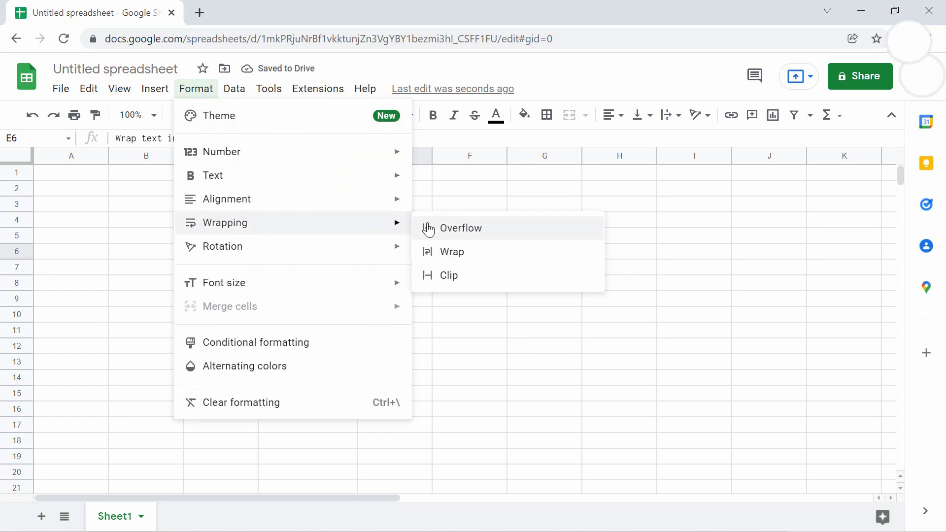
{"action": "left_click", "coordinate": [451, 251]}
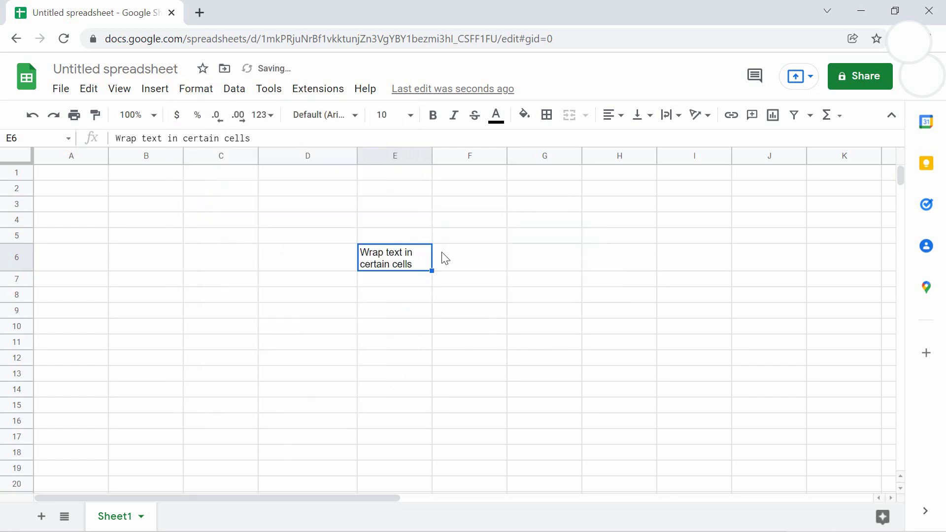
{"action": "left_click", "coordinate": [193, 93]}
{"action": "mouse_move", "coordinate": [225, 223]}
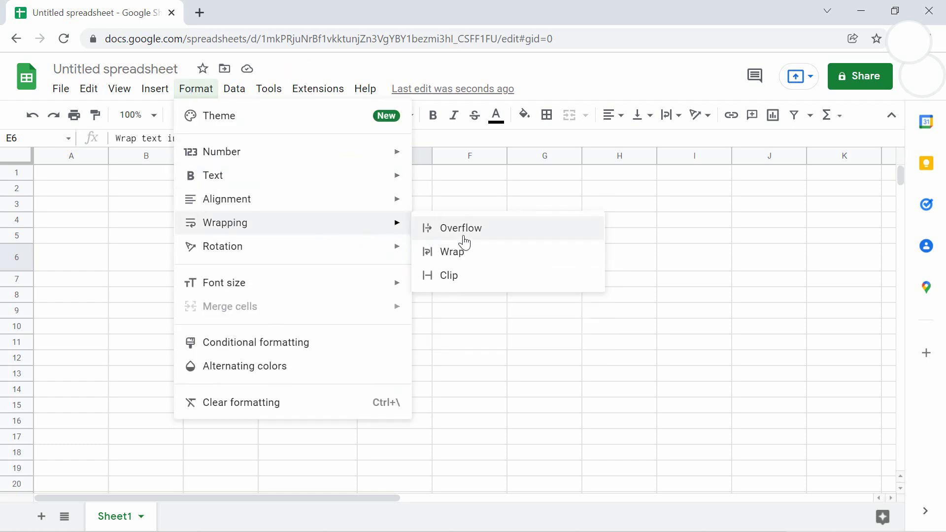
{"action": "left_click", "coordinate": [461, 228]}
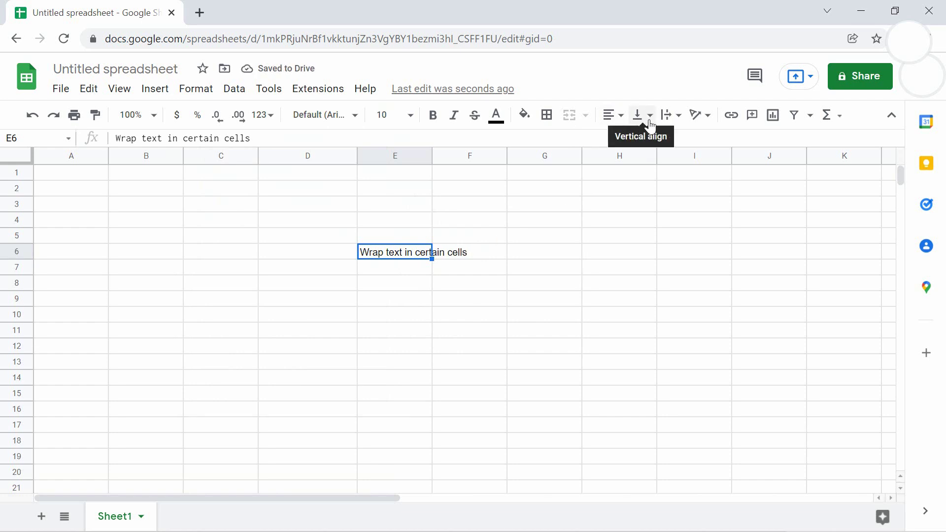
{"action": "left_click", "coordinate": [676, 118]}
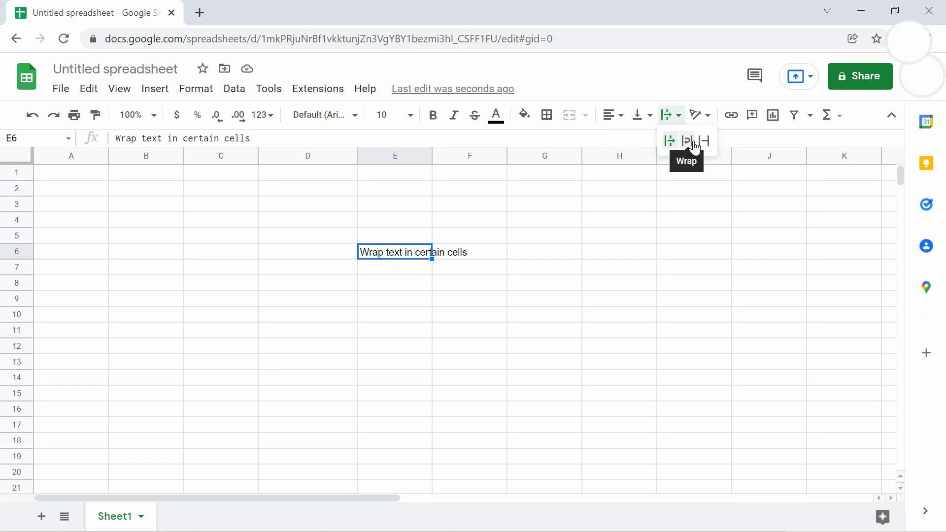
{"action": "left_click", "coordinate": [689, 141]}
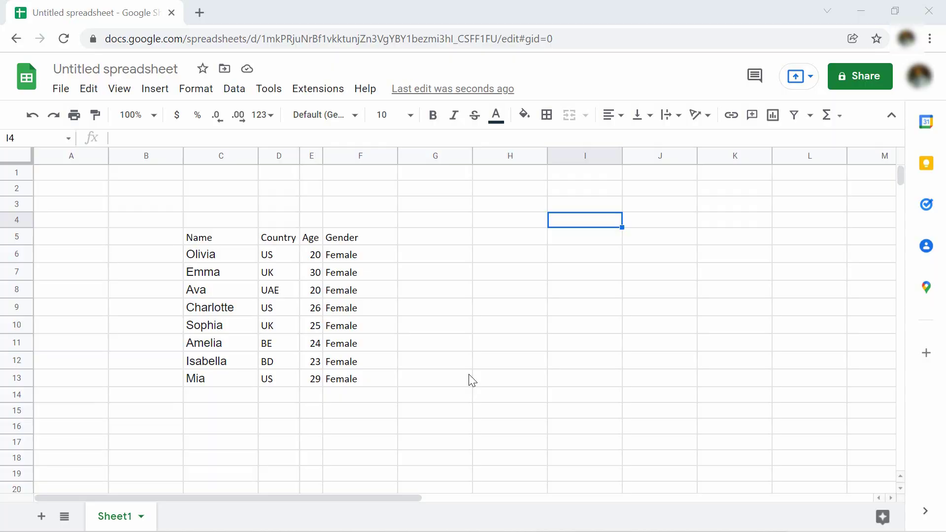
Step: Apply dotted All borders to the Name-to-Gender table C5:F13
{"action": "left_click", "coordinate": [447, 347]}
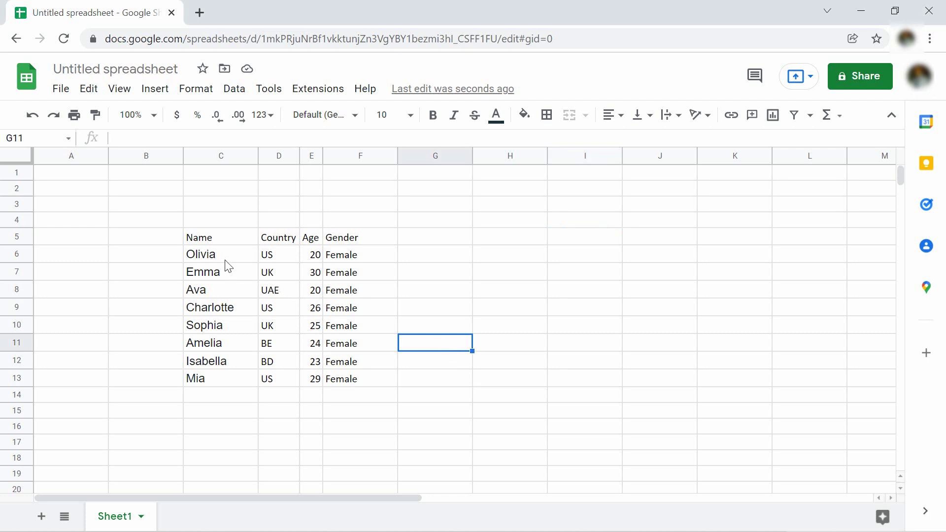
{"action": "left_click_drag", "start_coordinate": [217, 240], "coordinate": [341, 378]}
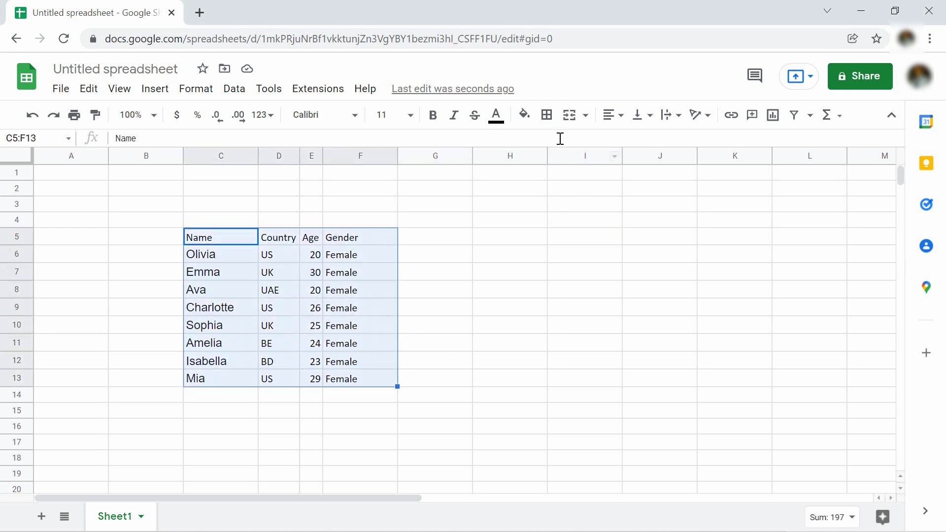
{"action": "left_click", "coordinate": [547, 115]}
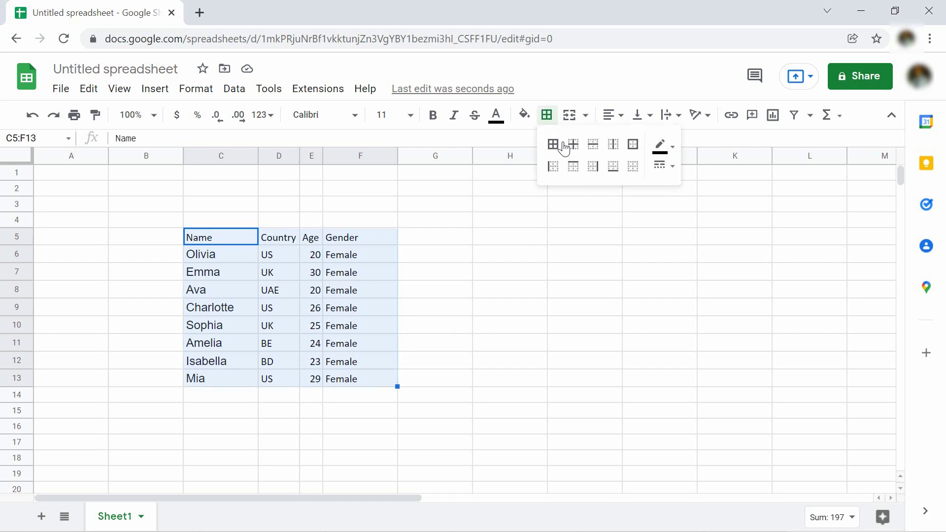
{"action": "left_click", "coordinate": [554, 145]}
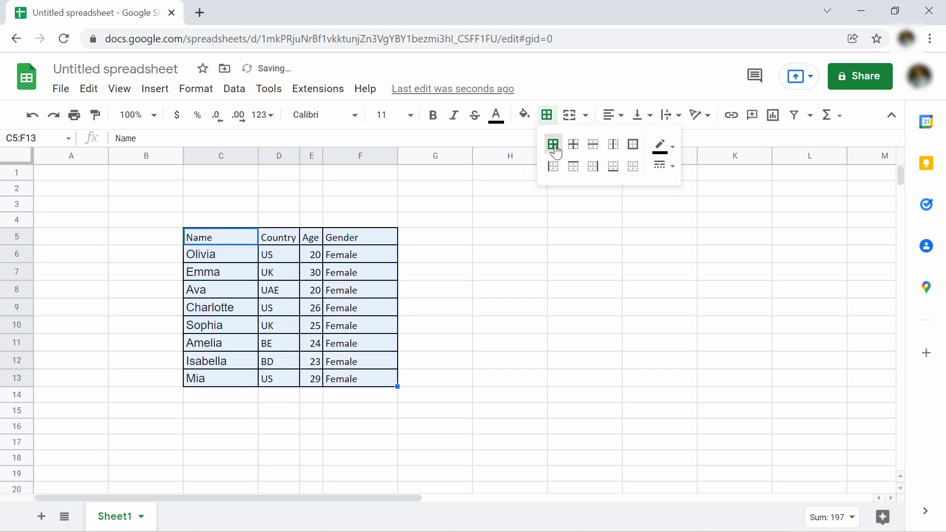
{"action": "left_click", "coordinate": [664, 165]}
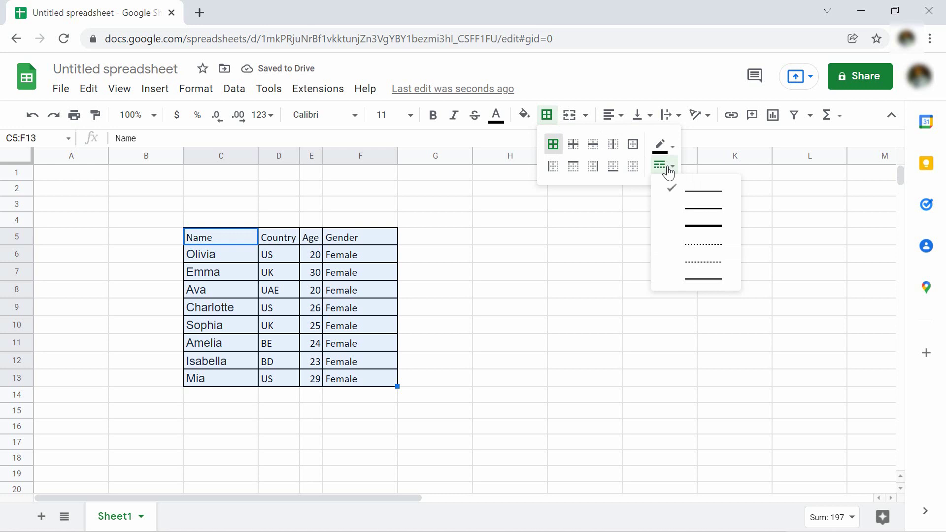
{"action": "left_click", "coordinate": [704, 244]}
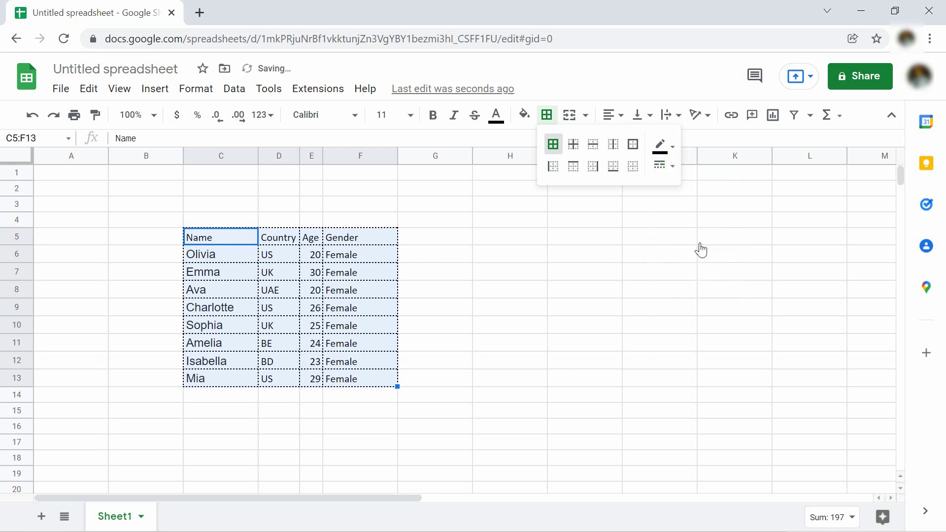
{"action": "left_click", "coordinate": [567, 259]}
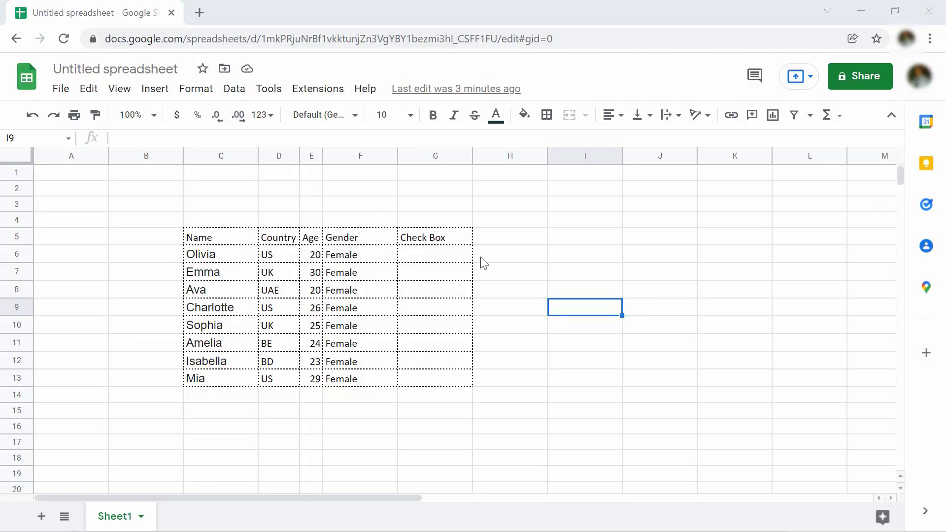
Step: Insert a checkbox in G6 for Olivia
{"action": "left_click", "coordinate": [459, 256]}
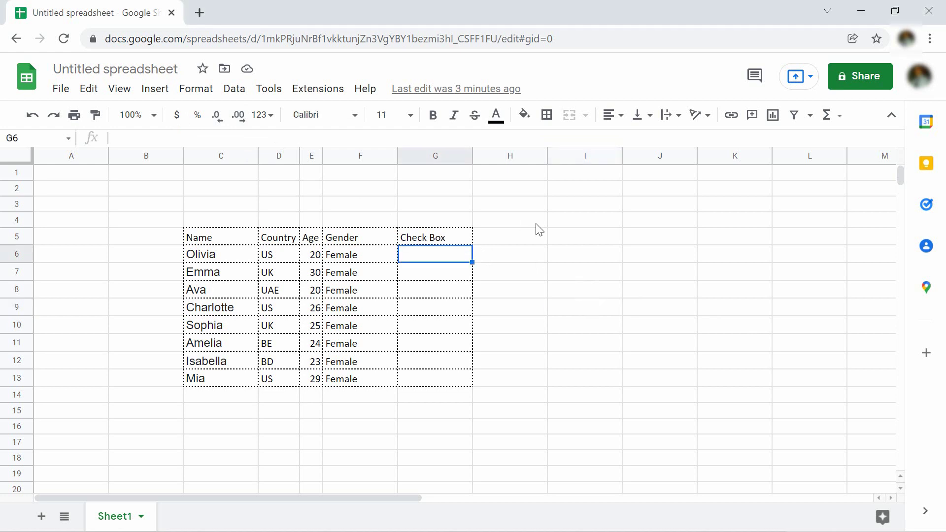
{"action": "left_click", "coordinate": [156, 89]}
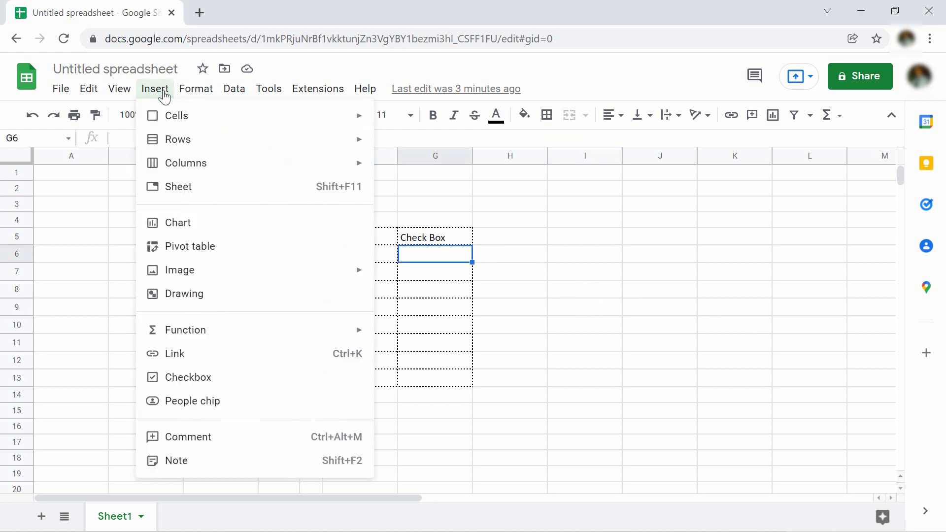
{"action": "left_click", "coordinate": [188, 377]}
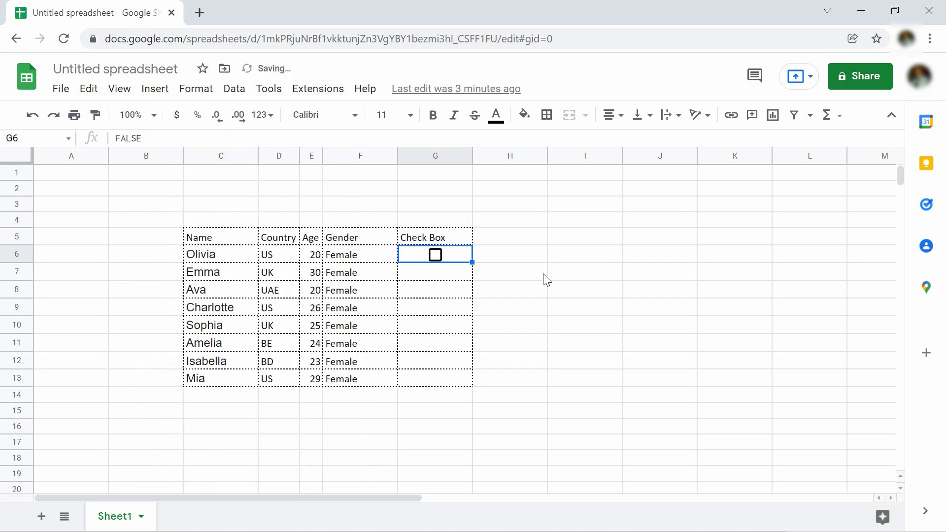
{"action": "left_click", "coordinate": [528, 281]}
Step: Insert a checkbox in G7 for Emma, then toggle both checkboxes
{"action": "left_click", "coordinate": [447, 274]}
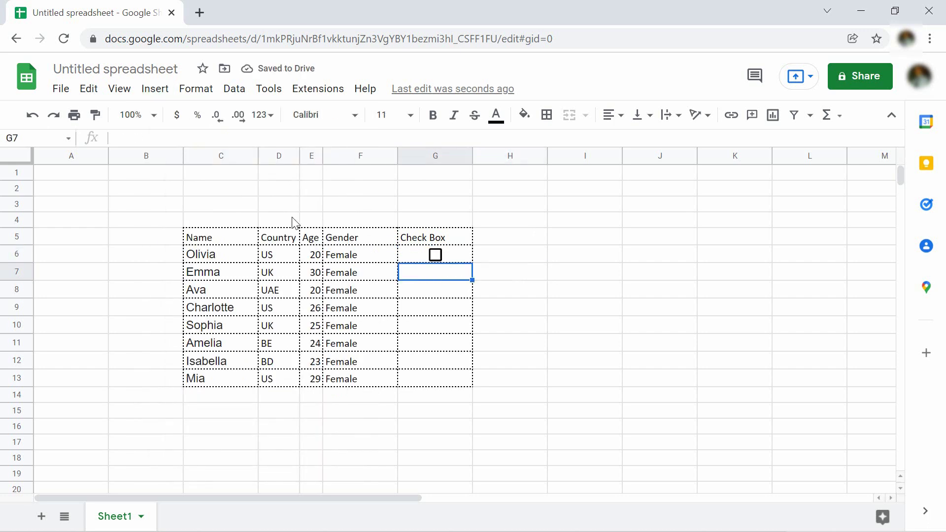
{"action": "left_click", "coordinate": [155, 89]}
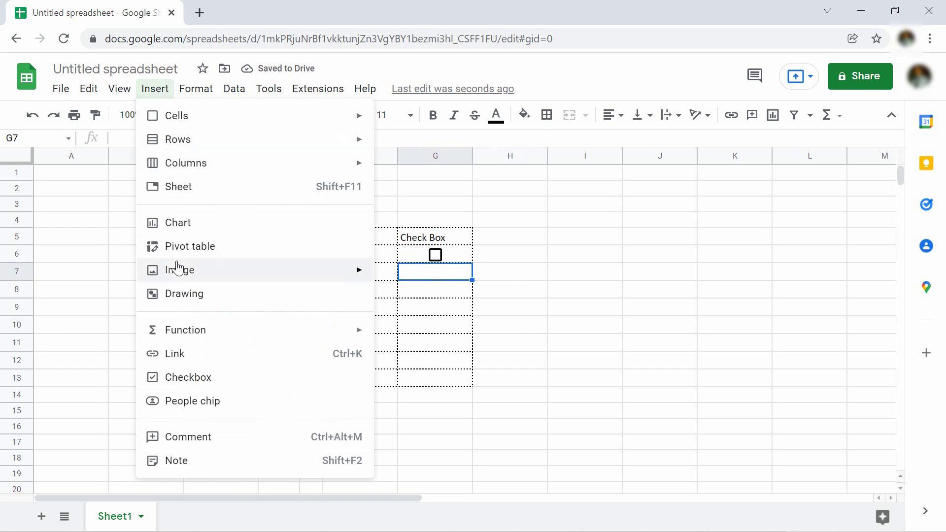
{"action": "left_click", "coordinate": [188, 377]}
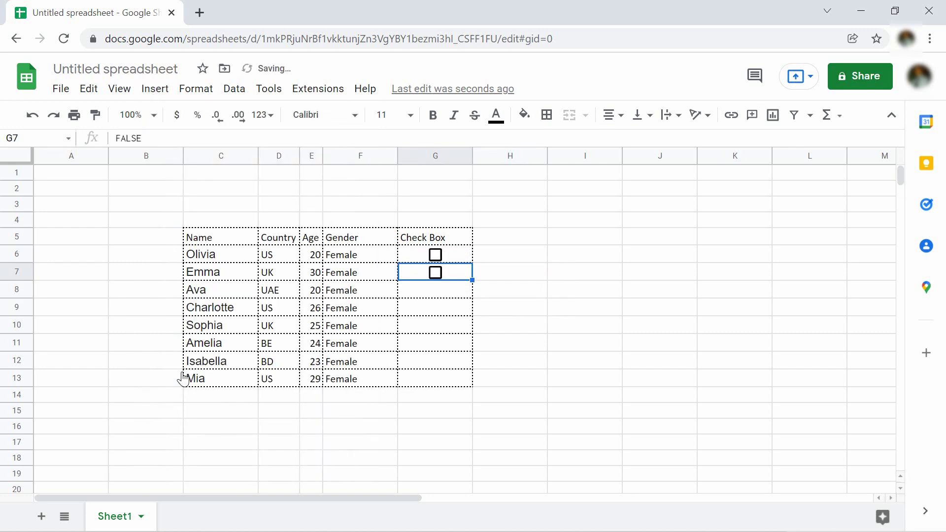
{"action": "left_click", "coordinate": [547, 295]}
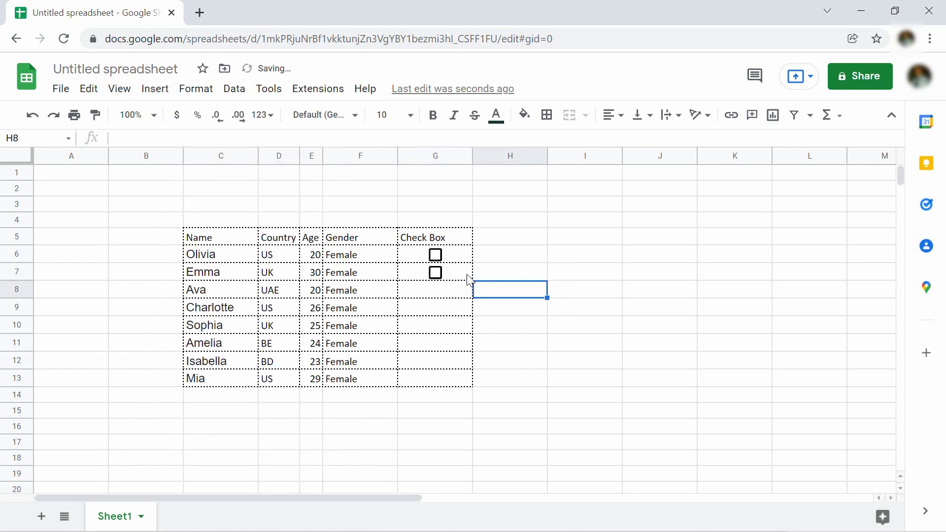
{"action": "left_click", "coordinate": [435, 255]}
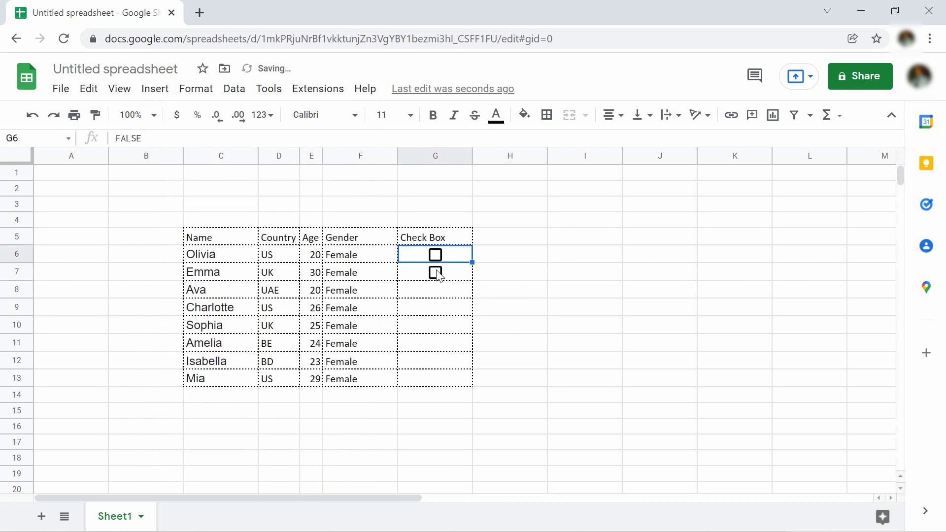
{"action": "left_click", "coordinate": [439, 278]}
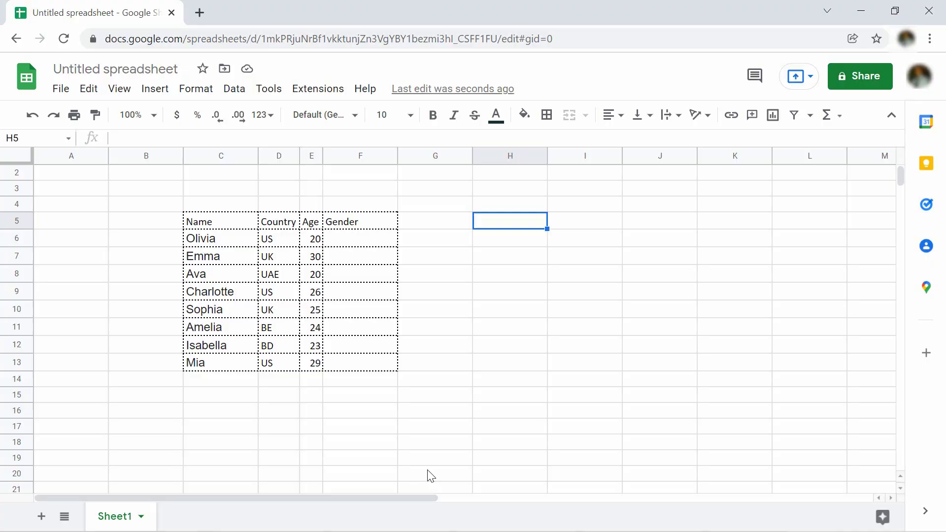
{"action": "type", "text": "Male"}
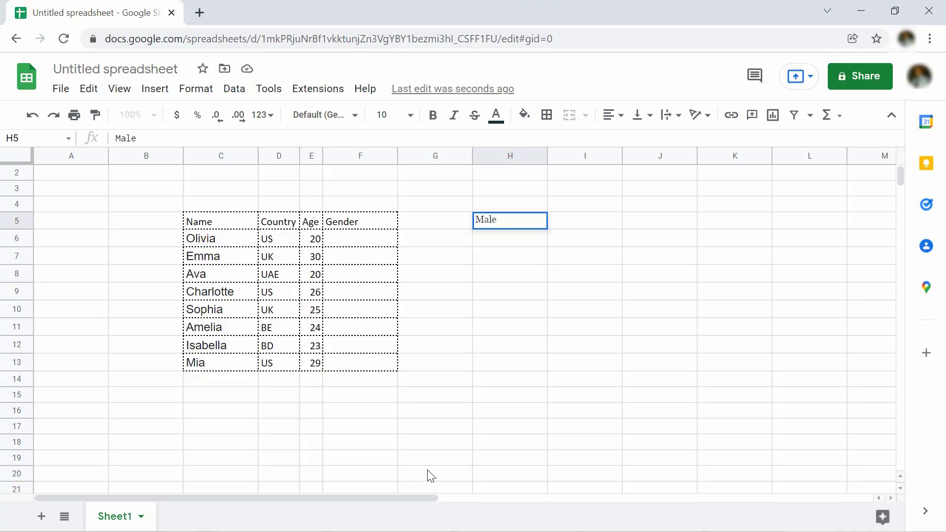
Step: Type Male in H5 and Female in H6, then select Gender cells F6:F13
{"action": "key", "text": "Return"}
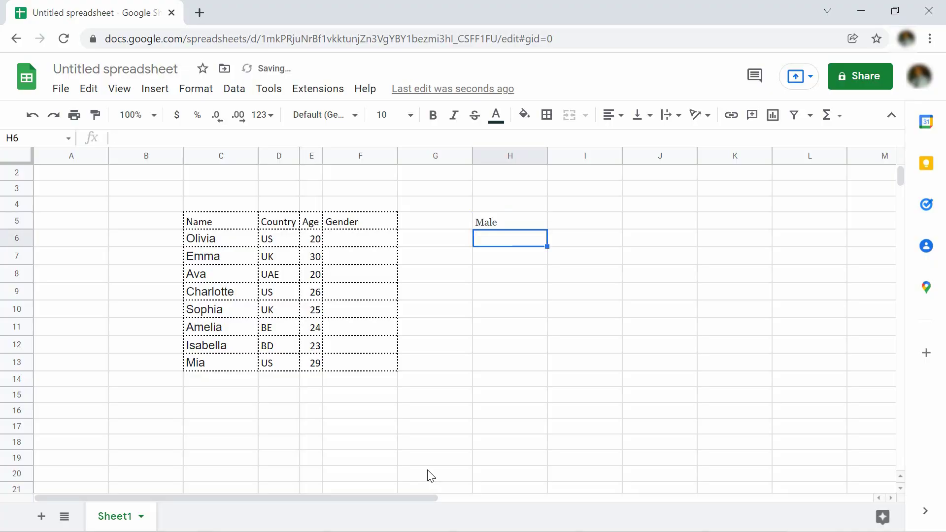
{"action": "type", "text": "Female"}
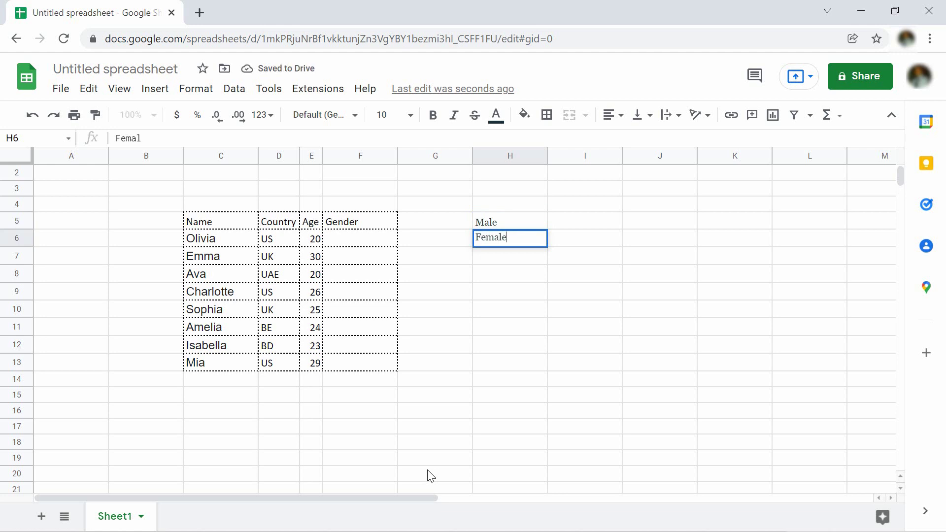
{"action": "key", "text": "Return"}
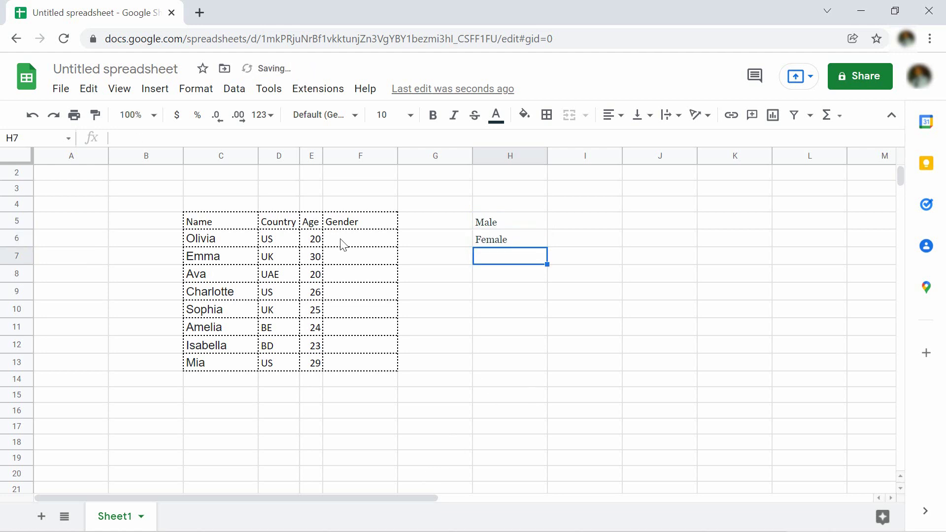
{"action": "left_click", "coordinate": [343, 243]}
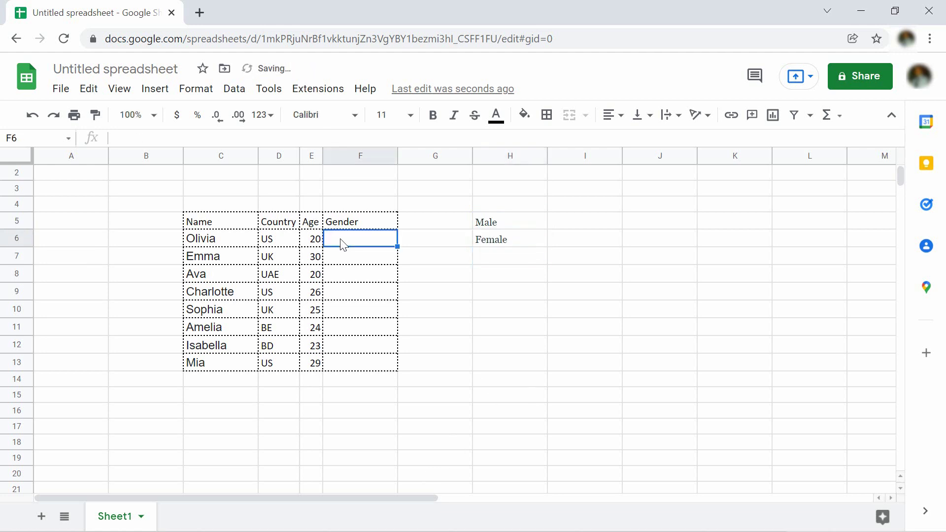
{"action": "left_click", "coordinate": [356, 364], "text": "shift"}
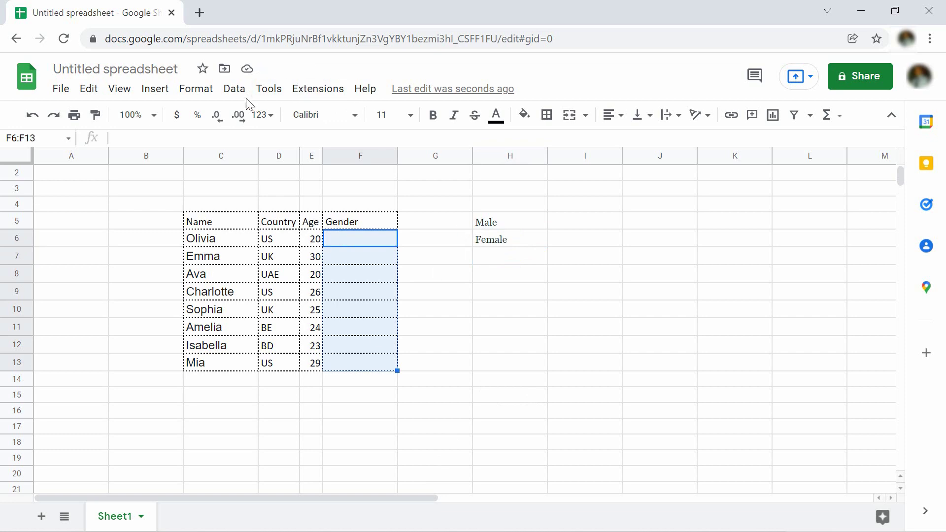
Step: Save a data validation rule on F6:F13 using a list from range H5:H6
{"action": "left_click", "coordinate": [234, 90]}
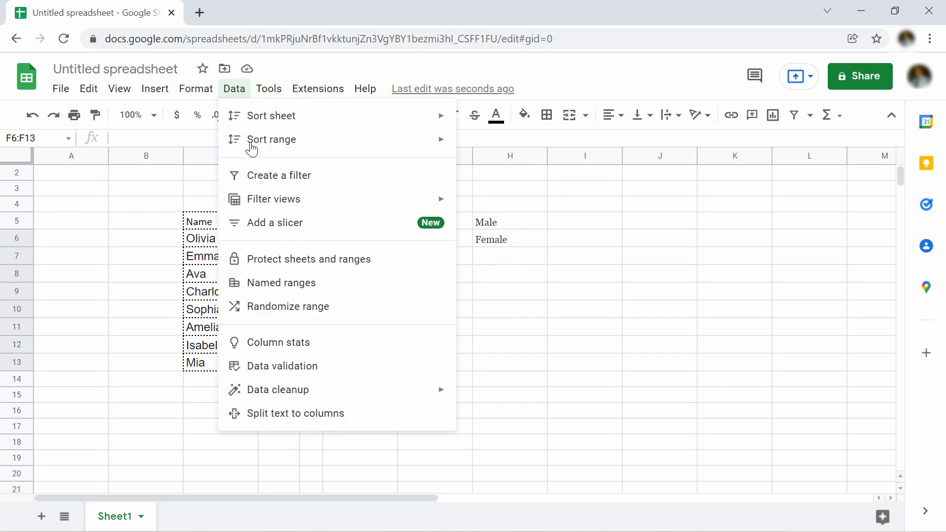
{"action": "left_click", "coordinate": [282, 366]}
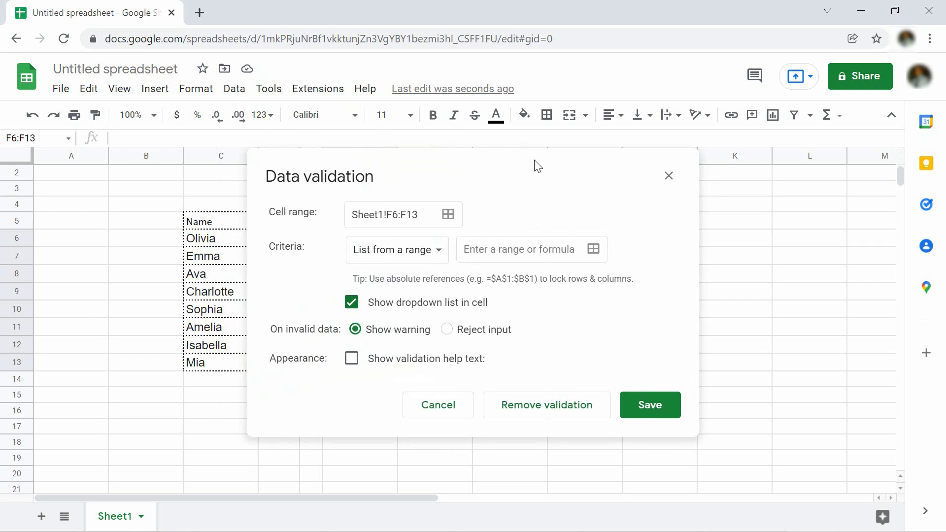
{"action": "left_click", "coordinate": [594, 249]}
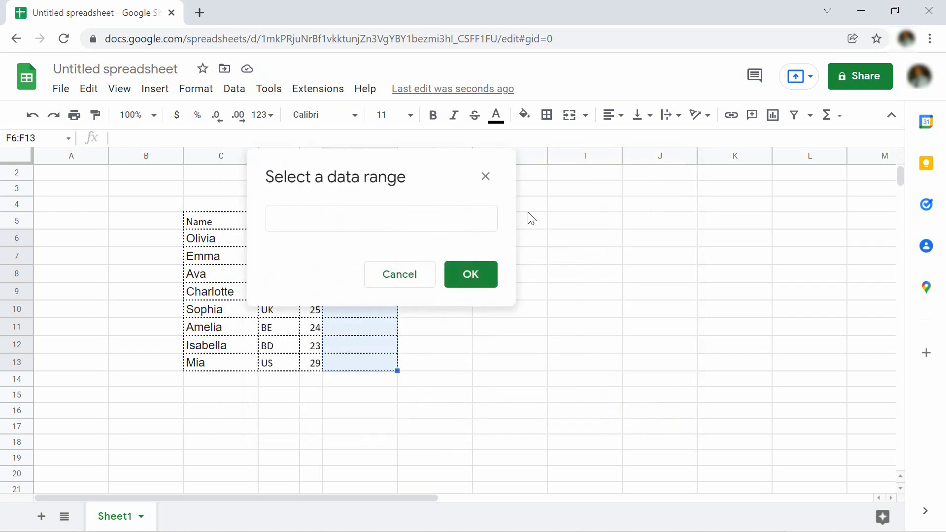
{"action": "left_click_drag", "start_coordinate": [435, 164], "coordinate": [302, 164]}
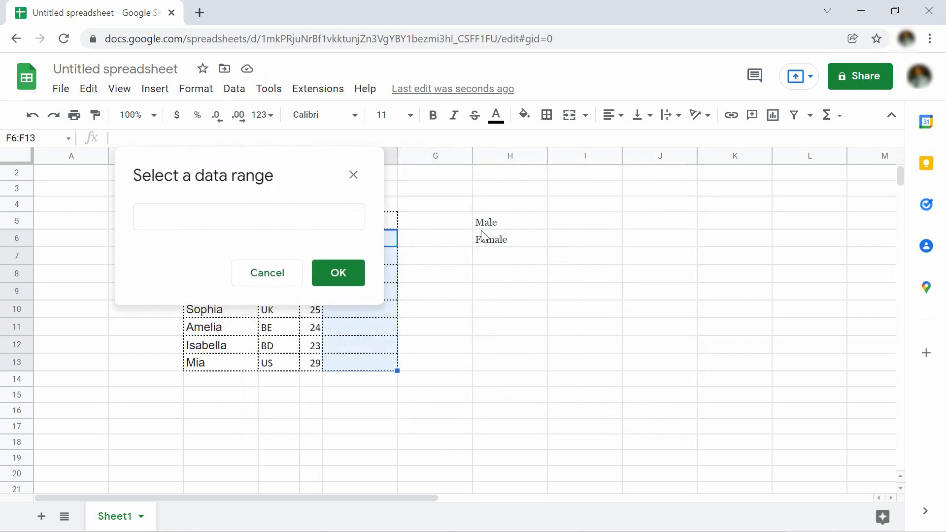
{"action": "left_click_drag", "start_coordinate": [510, 224], "coordinate": [510, 240]}
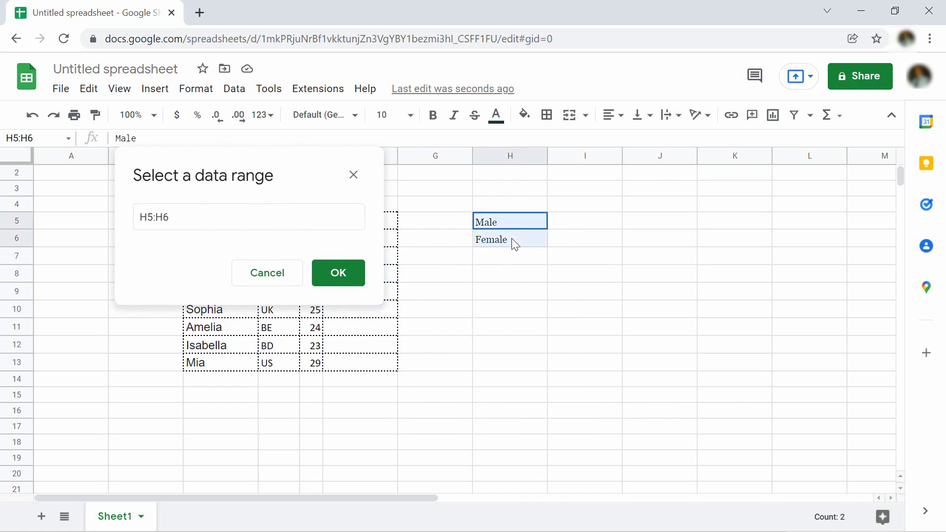
{"action": "left_click", "coordinate": [339, 275]}
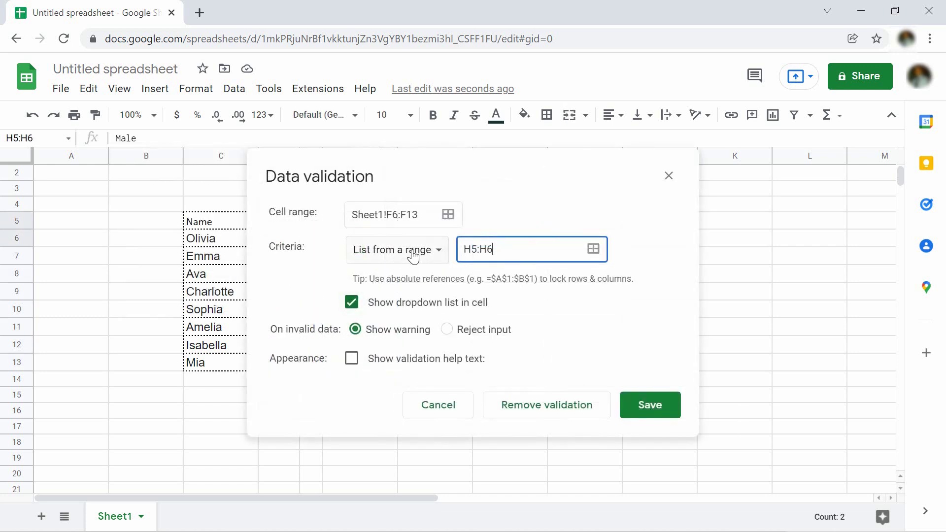
{"action": "left_click", "coordinate": [412, 251]}
{"action": "left_click", "coordinate": [413, 252]}
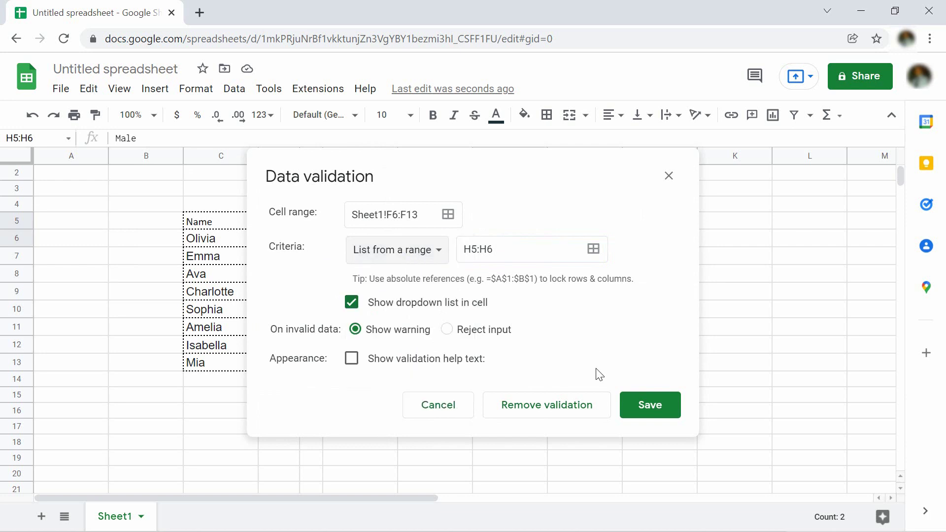
{"action": "left_click", "coordinate": [653, 410]}
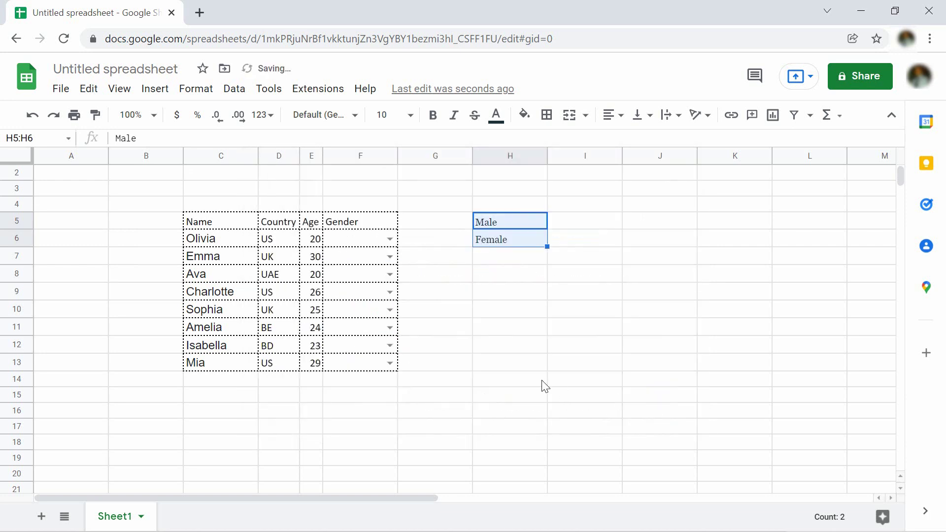
Step: Use the dropdowns to set Olivia's gender to Male and Emma's to Female
{"action": "left_click", "coordinate": [510, 380]}
{"action": "left_click", "coordinate": [389, 238]}
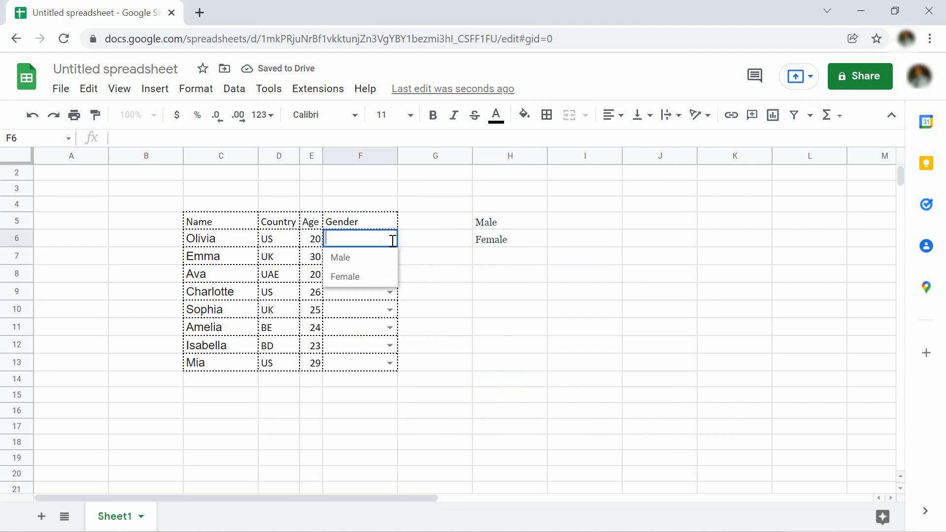
{"action": "left_click", "coordinate": [377, 260]}
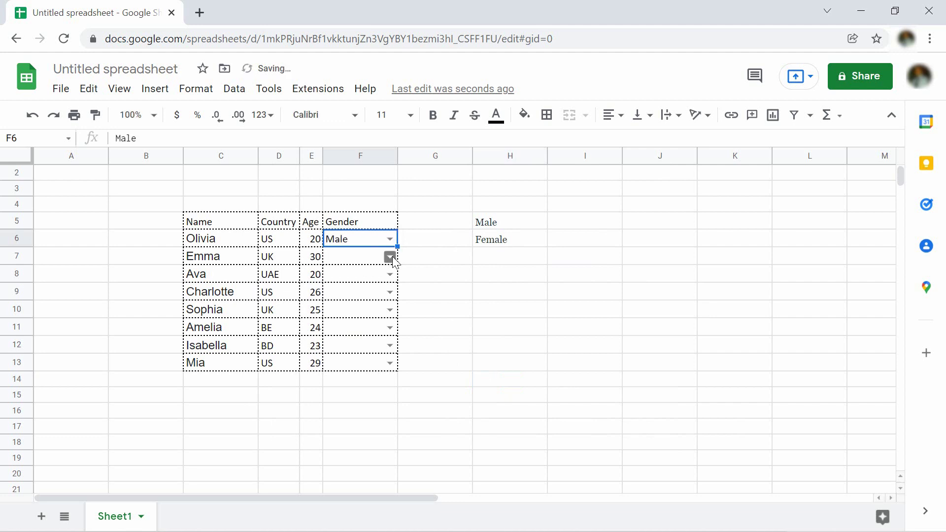
{"action": "left_click", "coordinate": [390, 256]}
{"action": "left_click", "coordinate": [373, 296]}
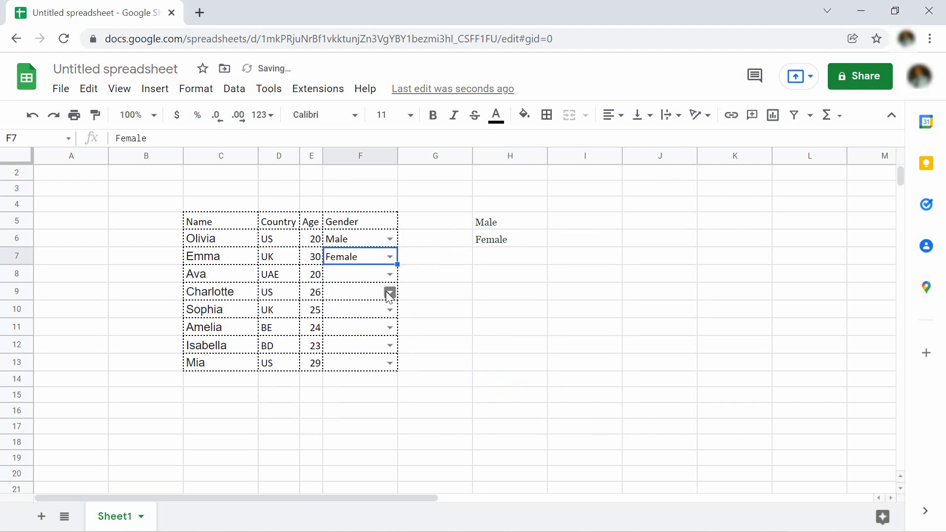
Step: Type Transgender into Charlotte's F9, which gets flagged as invalid
{"action": "double_click", "coordinate": [386, 293]}
{"action": "left_click", "coordinate": [461, 293]}
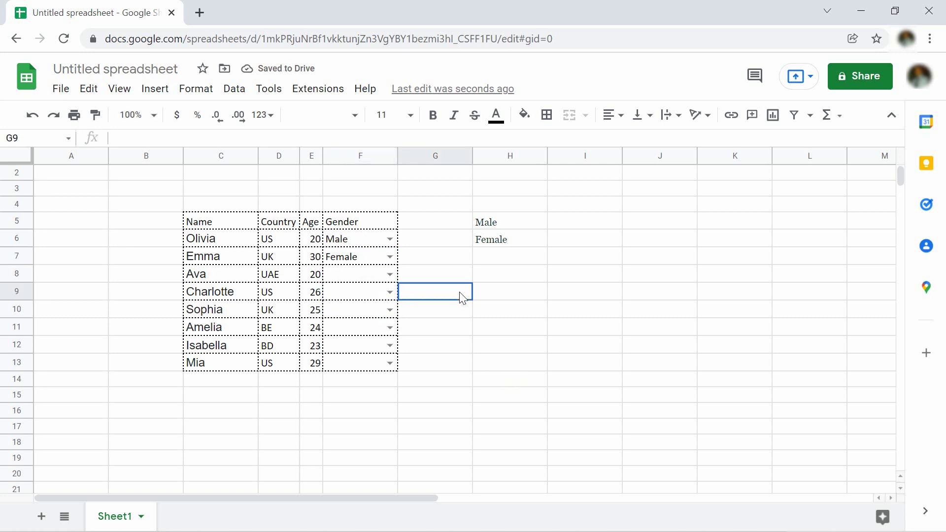
{"action": "left_click", "coordinate": [359, 294]}
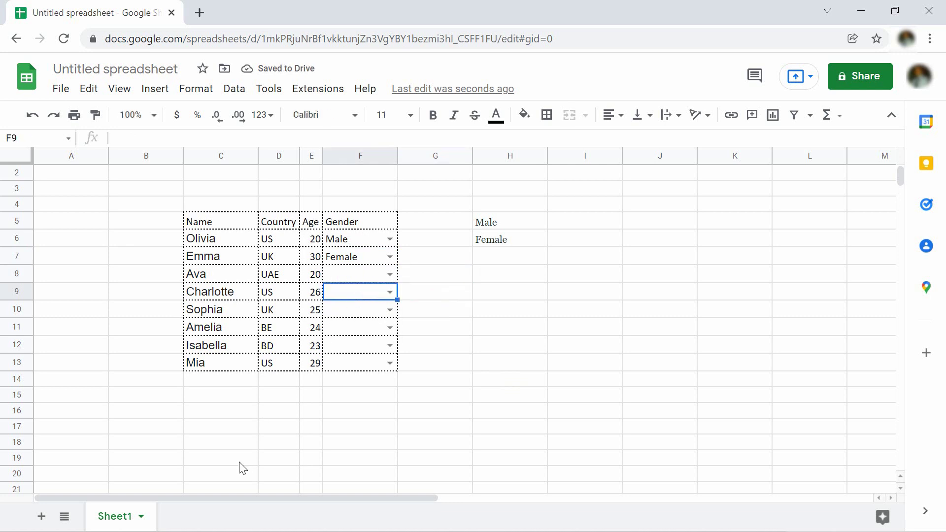
{"action": "type", "text": "Transge"}
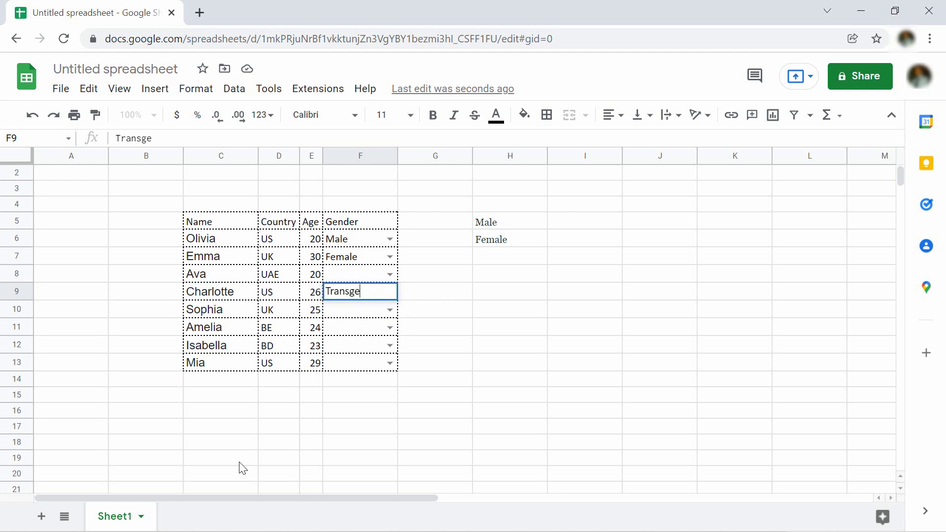
{"action": "type", "text": "r"}
{"action": "key", "text": "Return"}
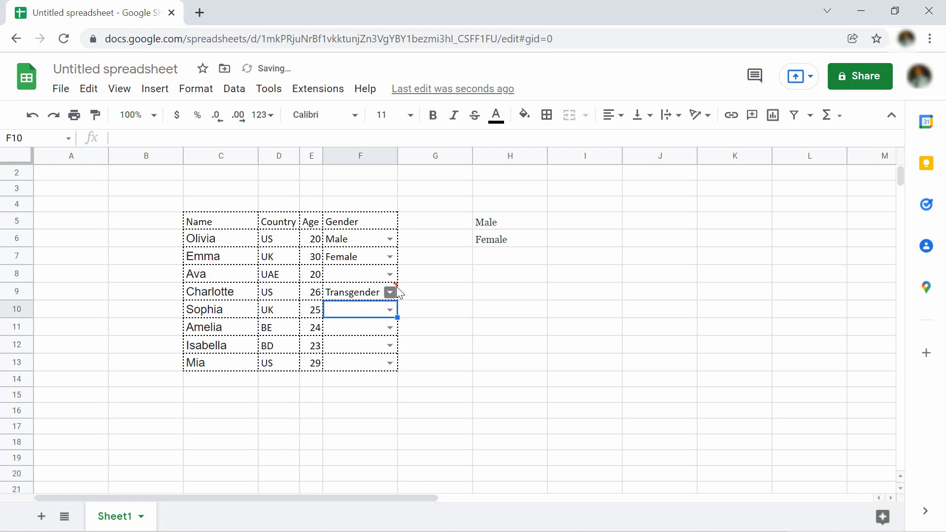
{"action": "mouse_move", "coordinate": [391, 291]}
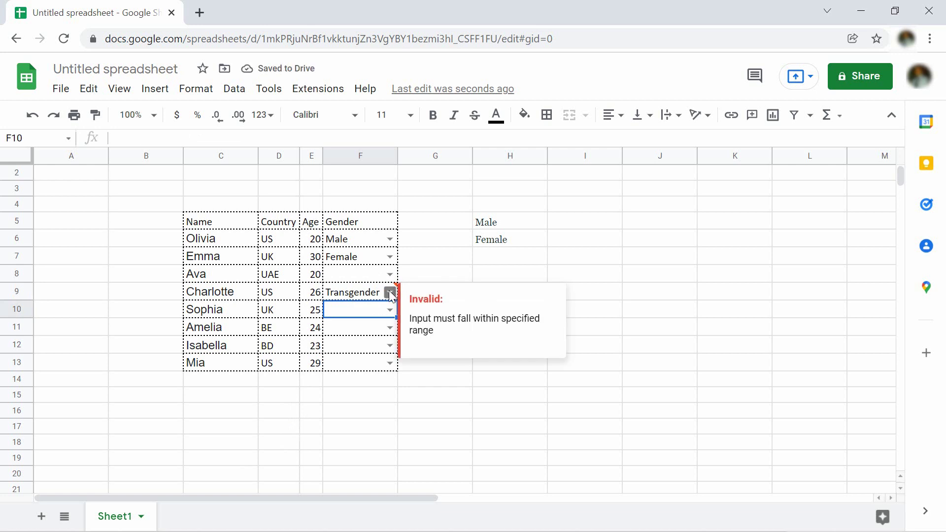
{"action": "left_click", "coordinate": [647, 294]}
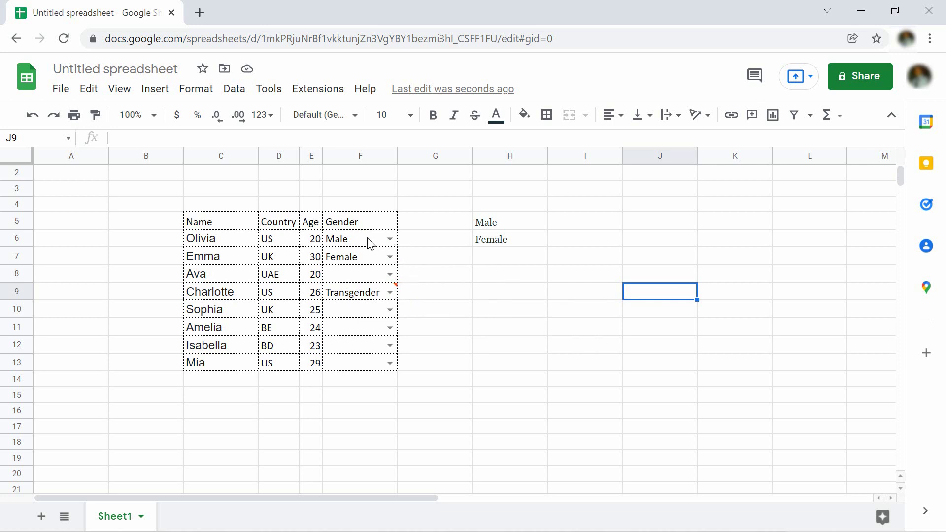
Step: Change the F6:F13 Gender validation rule to reject invalid input
{"action": "left_click_drag", "start_coordinate": [368, 242], "coordinate": [367, 364]}
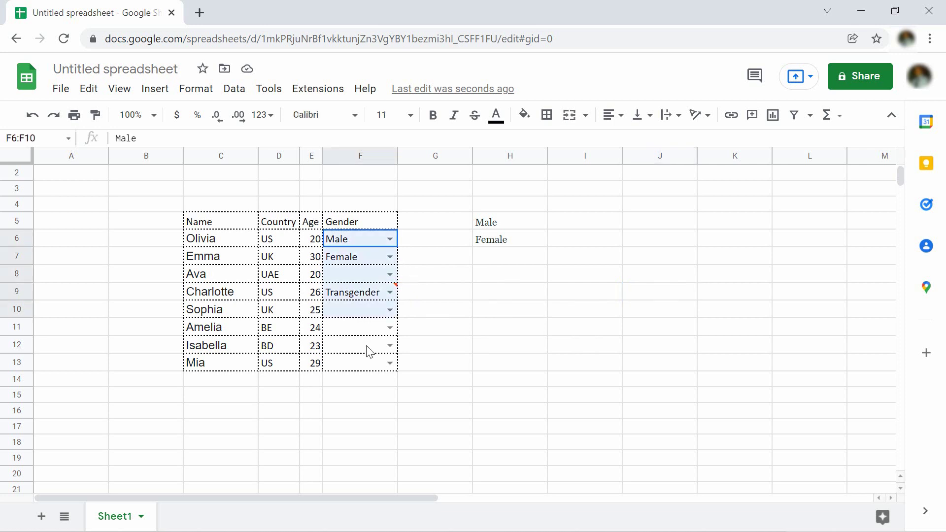
{"action": "left_click", "coordinate": [235, 89]}
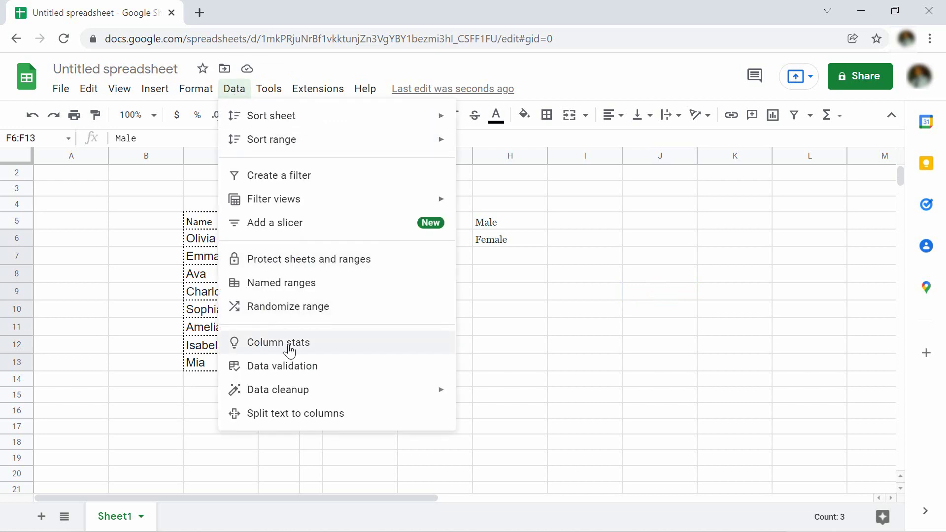
{"action": "left_click", "coordinate": [283, 366]}
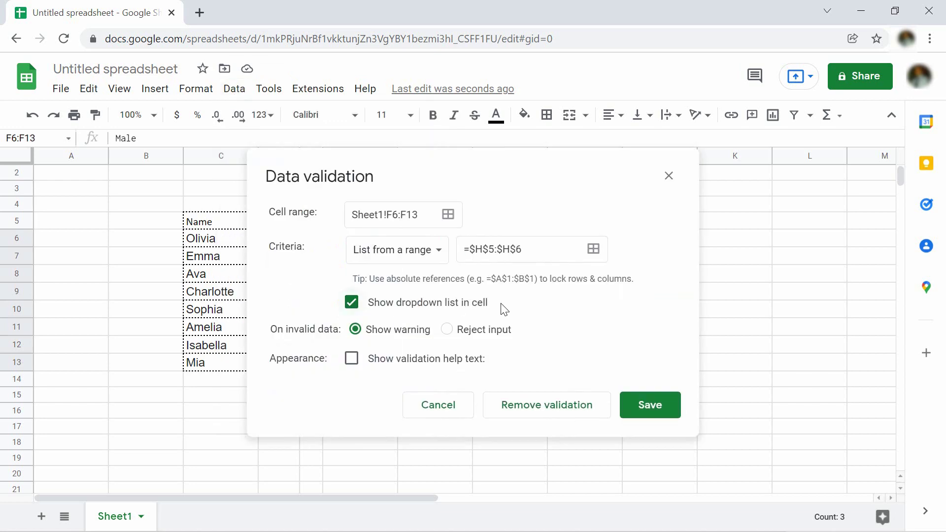
{"action": "left_click", "coordinate": [447, 331]}
{"action": "left_click", "coordinate": [649, 406]}
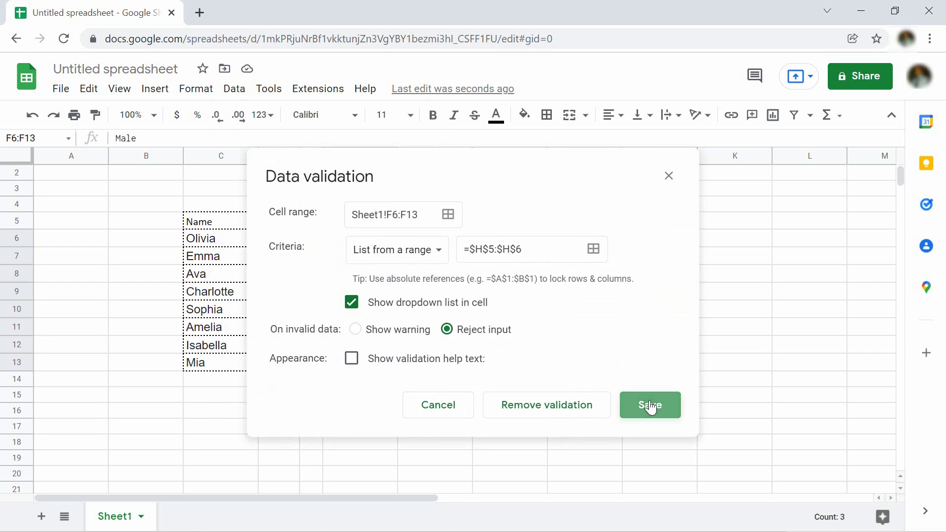
Step: Retype Transgender in F9 and dismiss the rejection error
{"action": "left_click", "coordinate": [435, 328]}
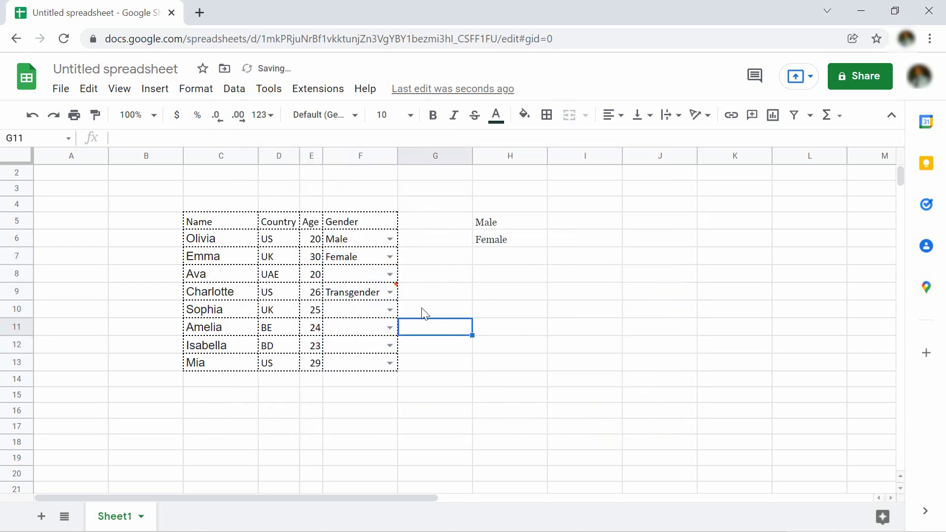
{"action": "left_click", "coordinate": [365, 296]}
{"action": "key", "text": "Delete"}
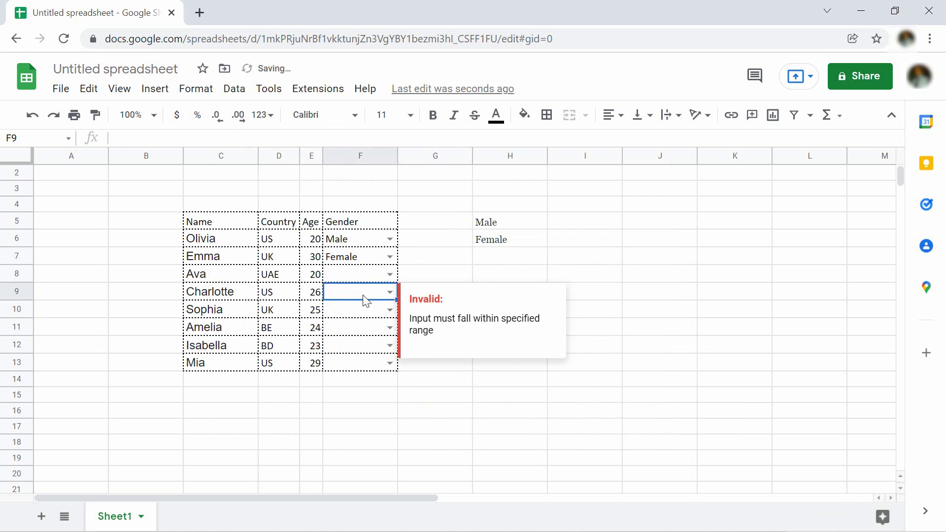
{"action": "type", "text": "Transgender"}
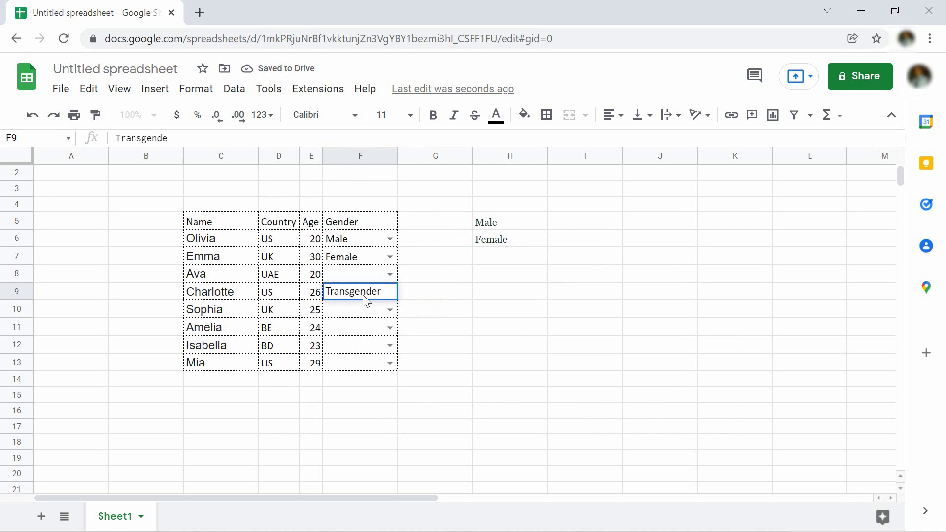
{"action": "key", "text": "Return"}
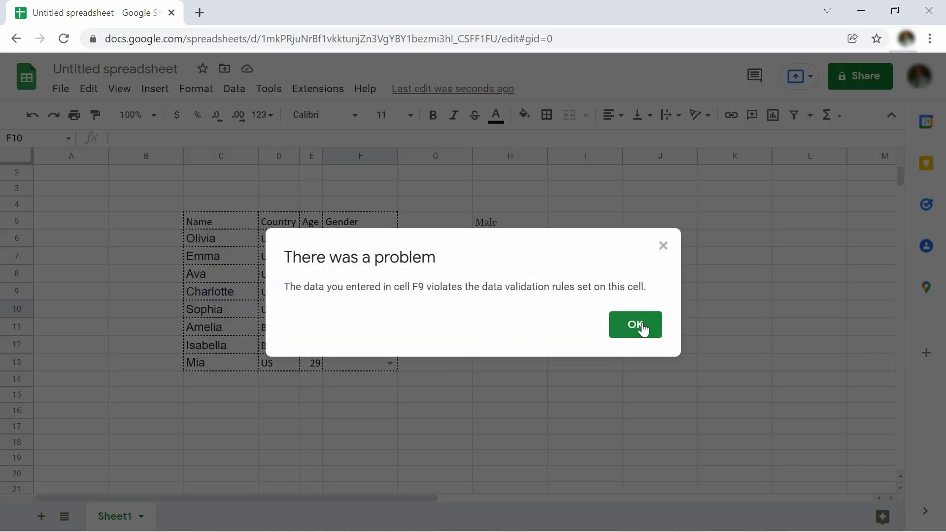
{"action": "left_click", "coordinate": [636, 326]}
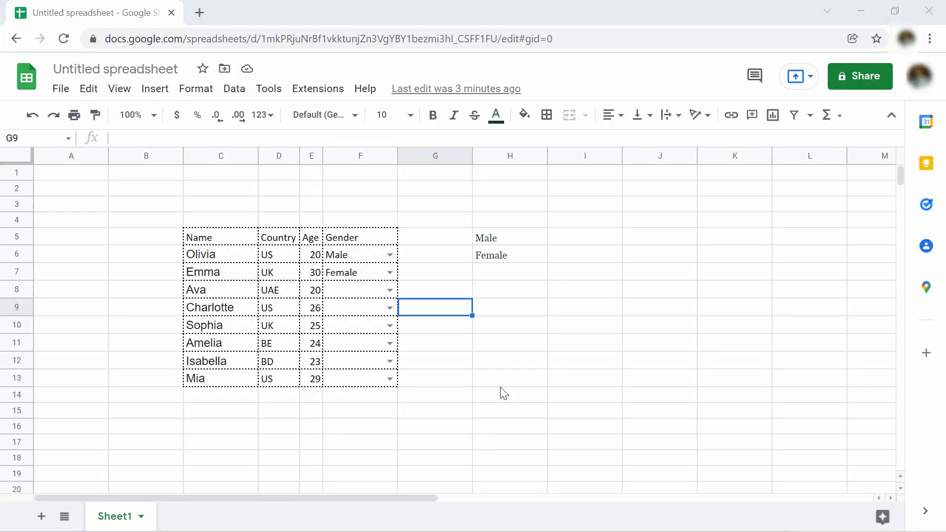
Step: Drag the freeze bar below header row 5 and test by jumping down and back
{"action": "left_click", "coordinate": [503, 380]}
{"action": "left_click", "coordinate": [225, 238]}
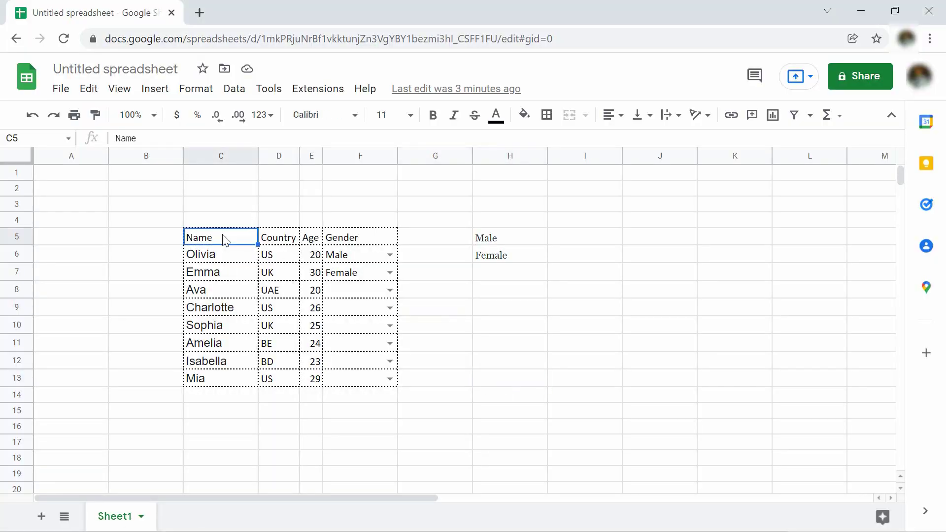
{"action": "left_click_drag", "start_coordinate": [244, 237], "coordinate": [376, 236]}
{"action": "left_click", "coordinate": [211, 194]}
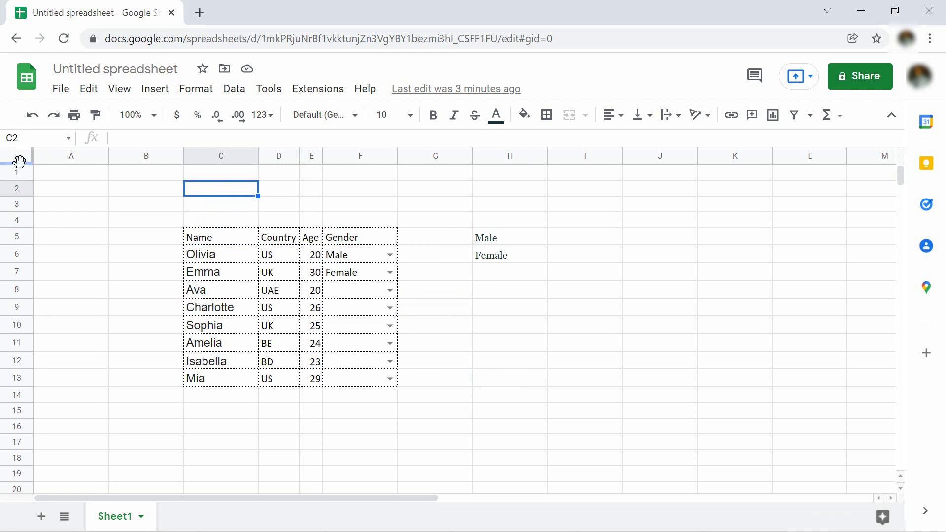
{"action": "left_click_drag", "start_coordinate": [20, 163], "coordinate": [21, 250]}
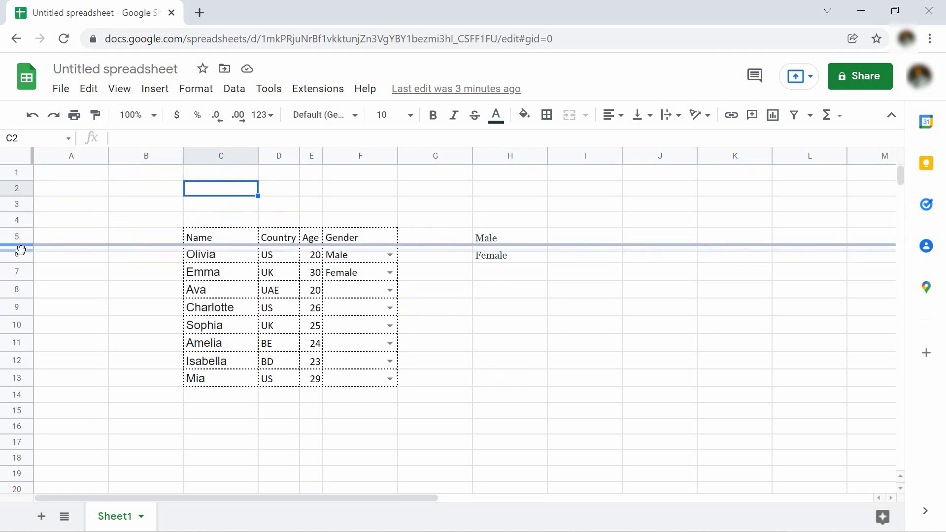
{"action": "left_click", "coordinate": [146, 328]}
{"action": "key", "text": "Down"}
{"action": "key", "text": "Down"}
{"action": "key", "text": "Down"}
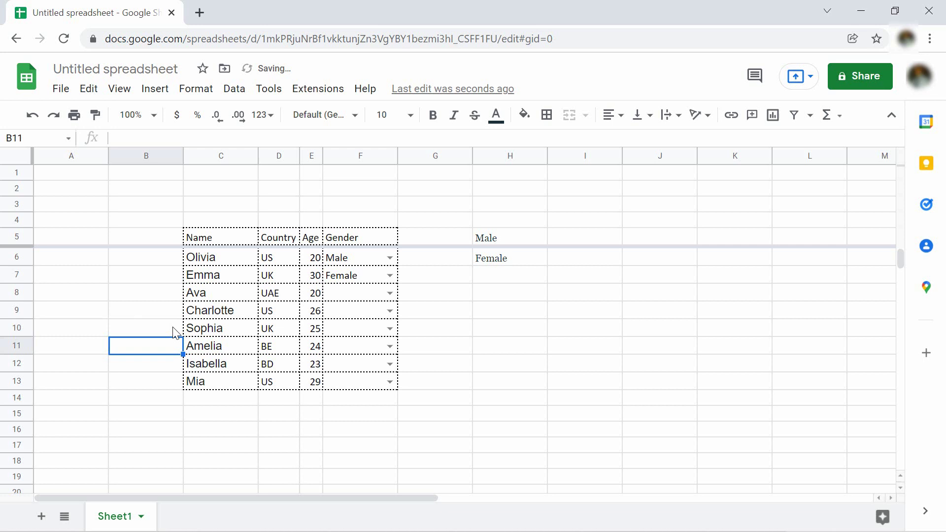
{"action": "key", "text": "ctrl+Up"}
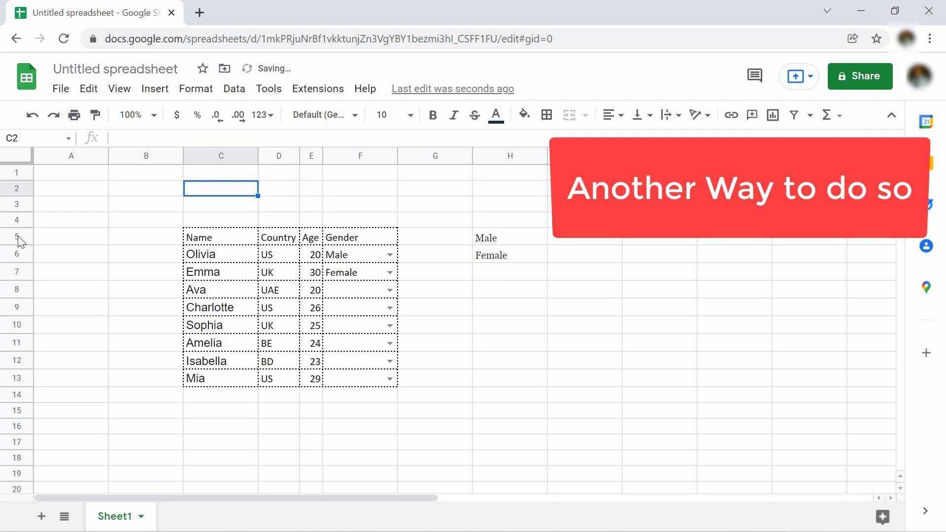
Step: Freeze rows up to row 5 from the View menu and scroll to confirm
{"action": "left_click", "coordinate": [18, 237]}
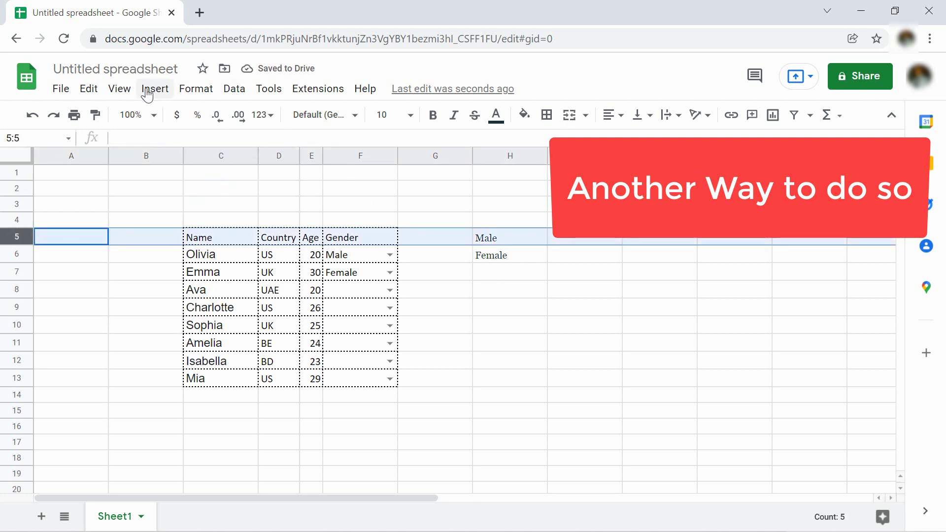
{"action": "left_click", "coordinate": [120, 89]}
{"action": "mouse_move", "coordinate": [148, 139]}
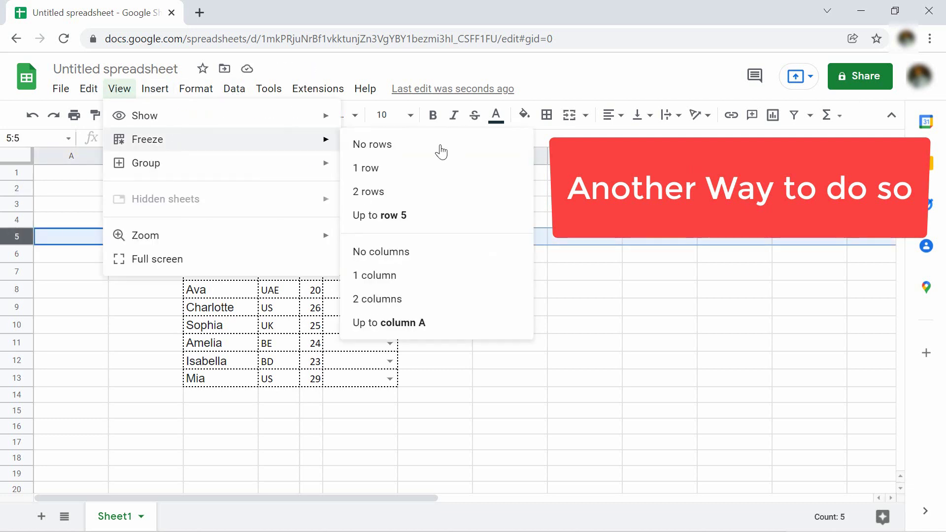
{"action": "left_click", "coordinate": [429, 215]}
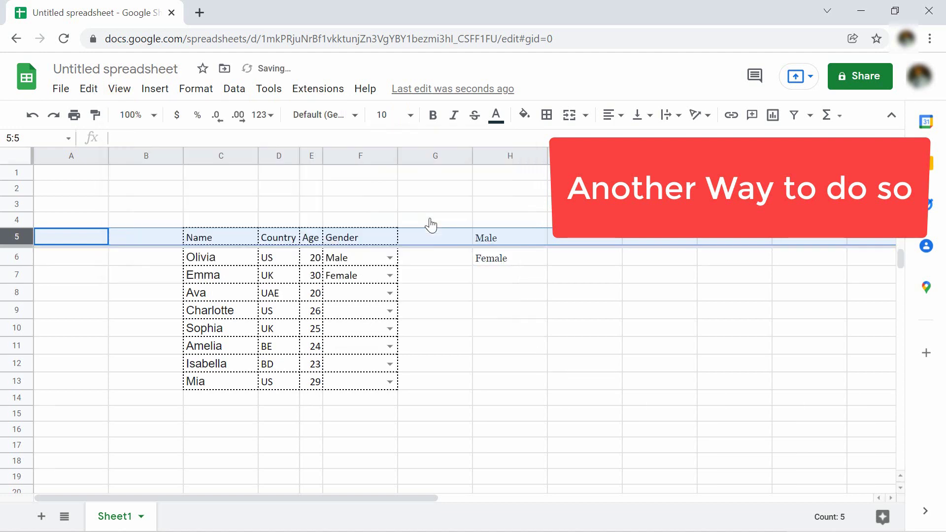
{"action": "left_click", "coordinate": [436, 284]}
{"action": "key", "text": "Down"}
{"action": "key", "text": "Down"}
{"action": "key", "text": "Page_Down"}
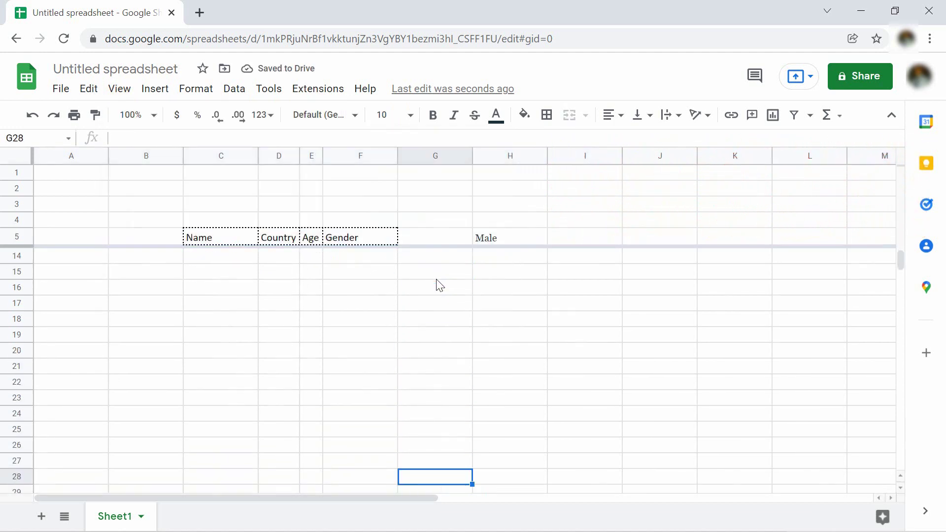
{"action": "key", "text": "Up"}
{"action": "key", "text": "Up"}
{"action": "key", "text": "Page_Up"}
{"action": "key", "text": "ctrl+Home"}
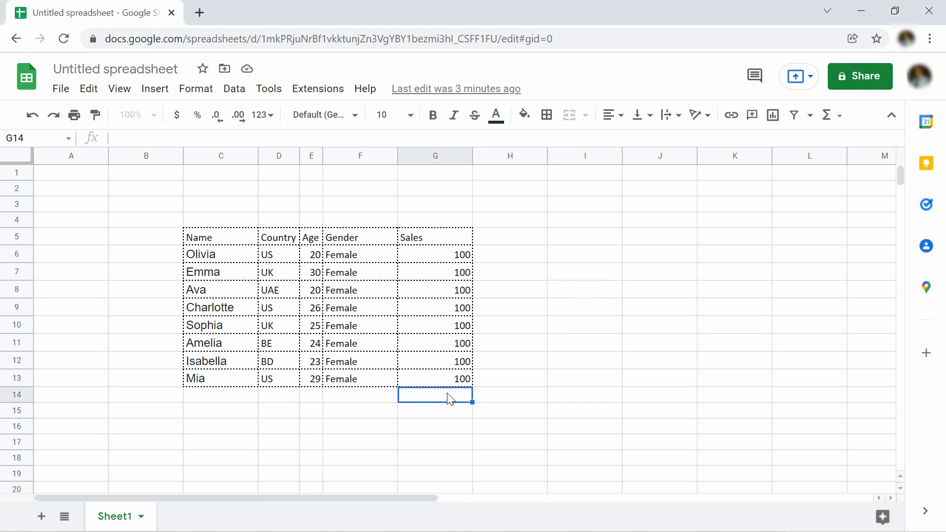
{"action": "type", "text": "="}
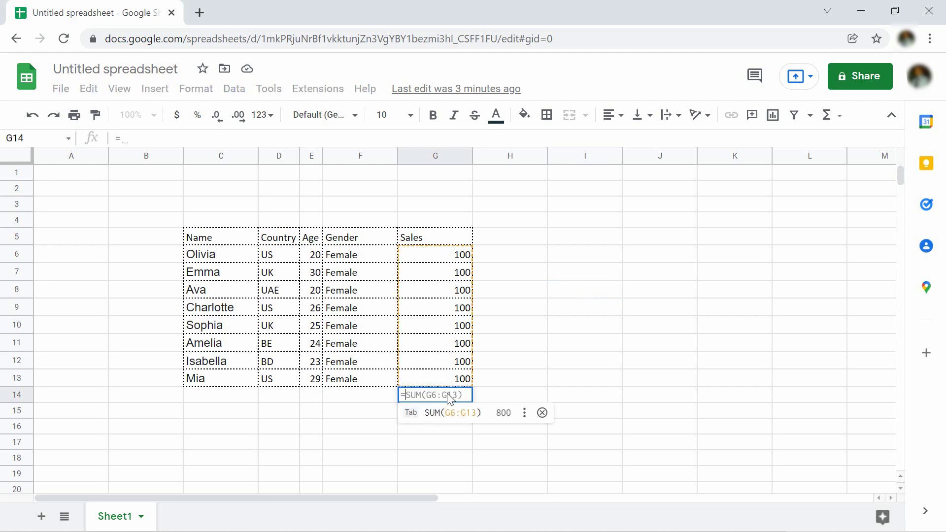
Step: Enter the SUM of G6:G13 in G14, turn formula view on, then off
{"action": "key", "text": "Tab"}
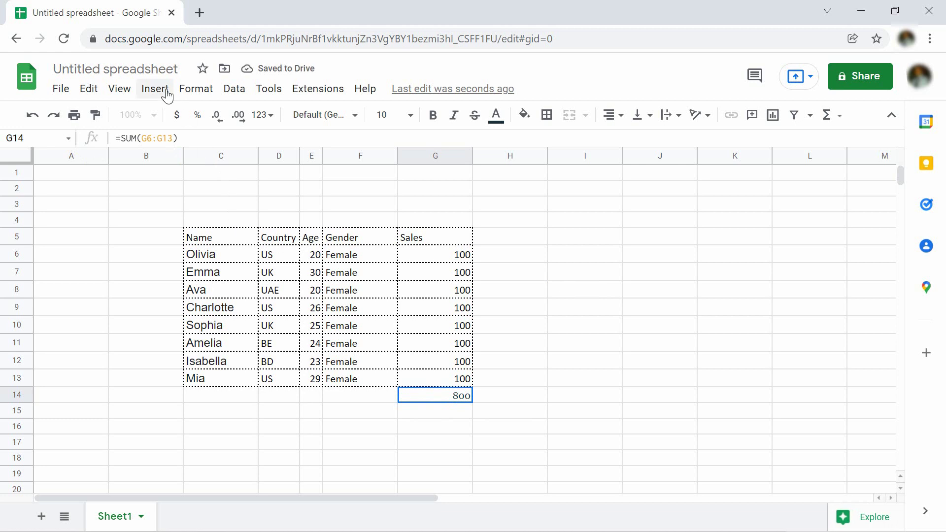
{"action": "left_click", "coordinate": [121, 89]}
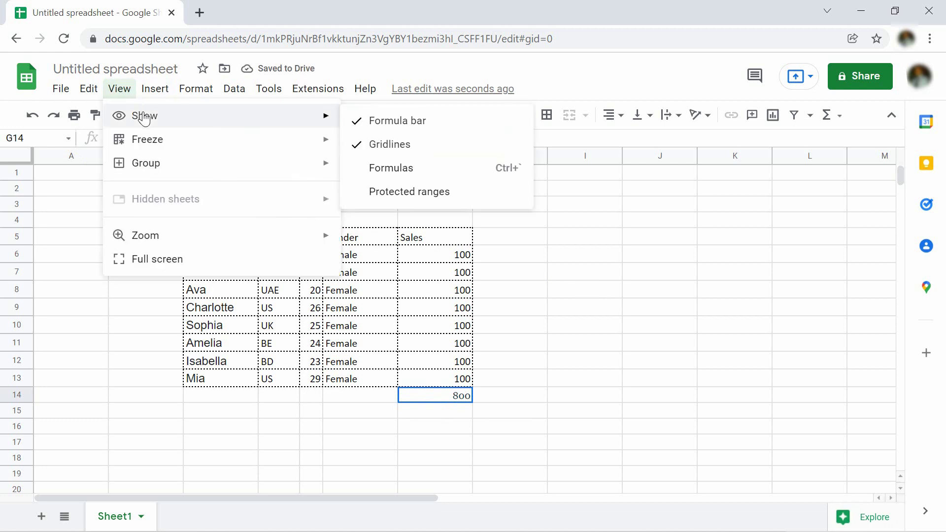
{"action": "mouse_move", "coordinate": [145, 116]}
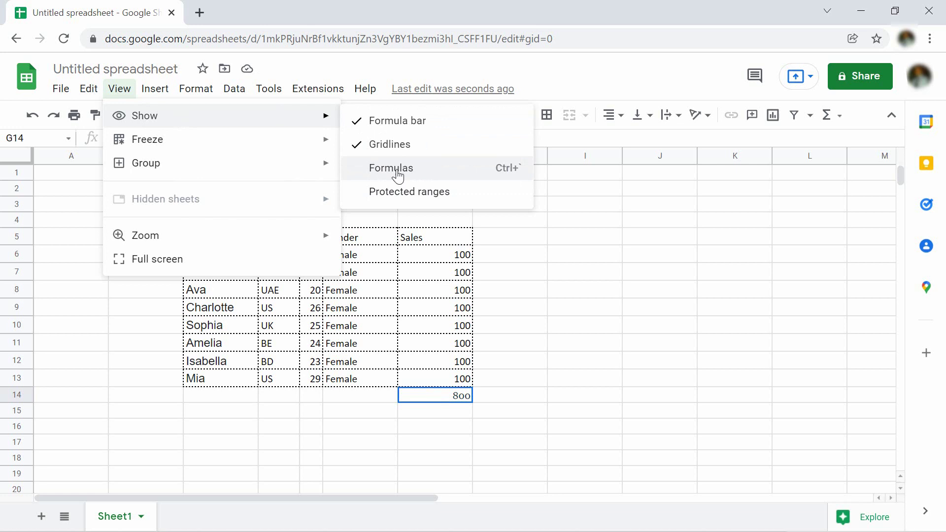
{"action": "left_click", "coordinate": [396, 170]}
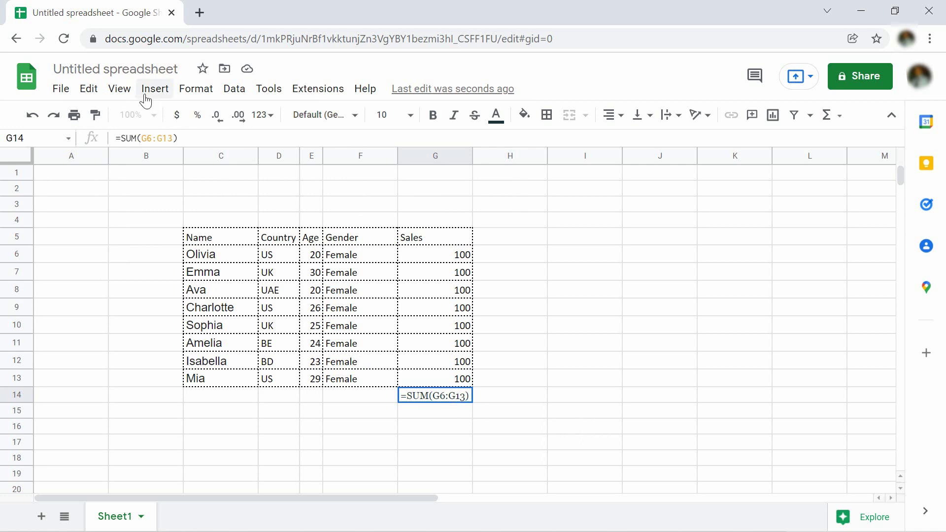
{"action": "left_click", "coordinate": [120, 88]}
{"action": "mouse_move", "coordinate": [145, 116]}
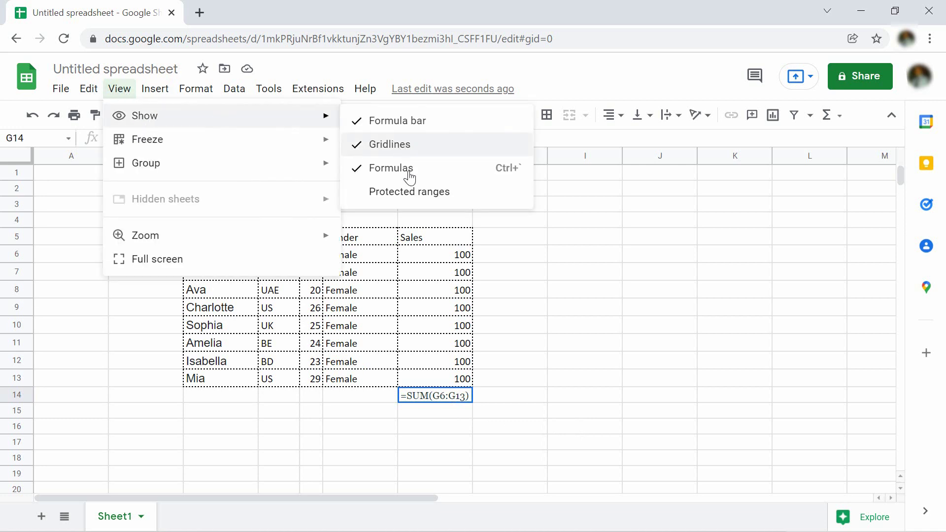
{"action": "left_click", "coordinate": [388, 168]}
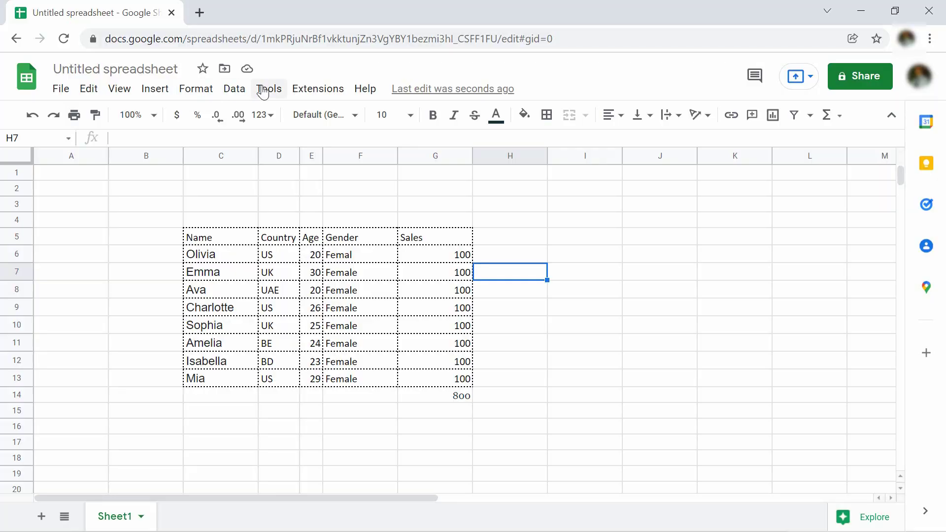
Step: Run a spell check across all sheets, then enter the misspelling Famele in F6
{"action": "left_click", "coordinate": [269, 89]}
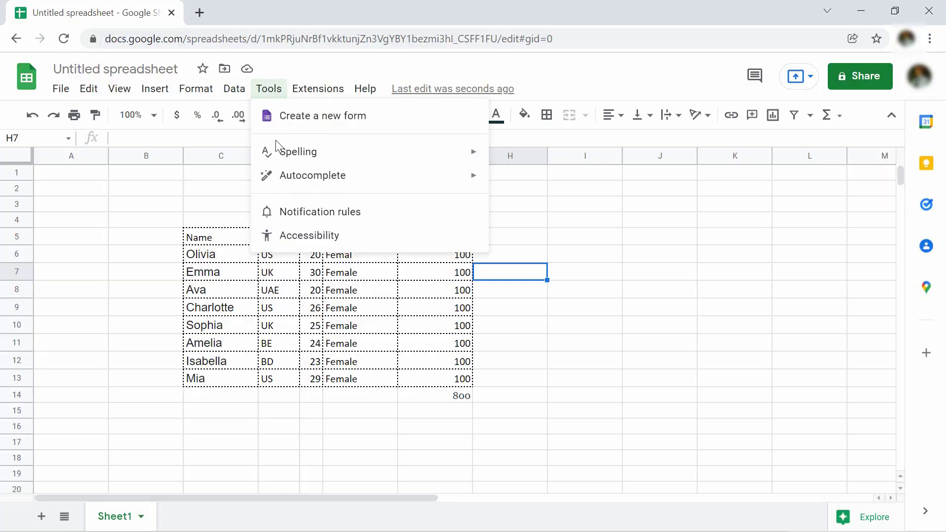
{"action": "mouse_move", "coordinate": [297, 151]}
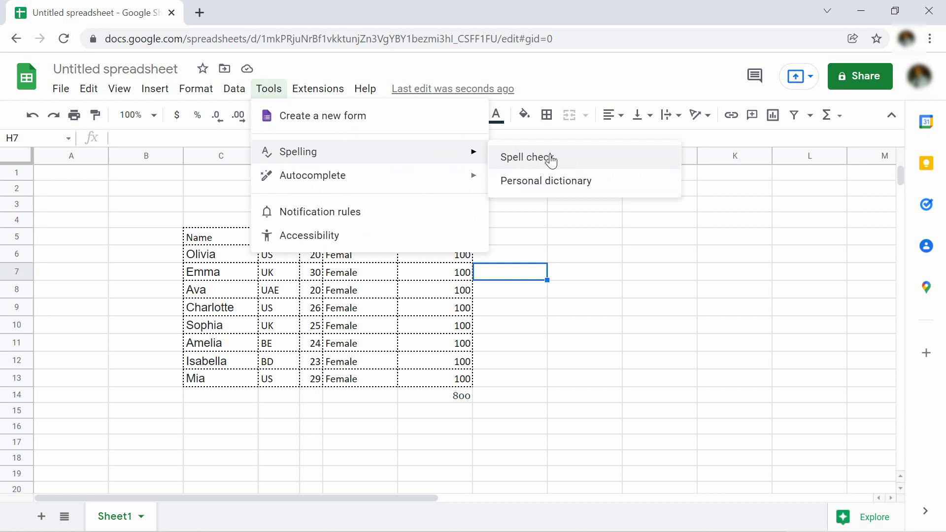
{"action": "left_click", "coordinate": [551, 158]}
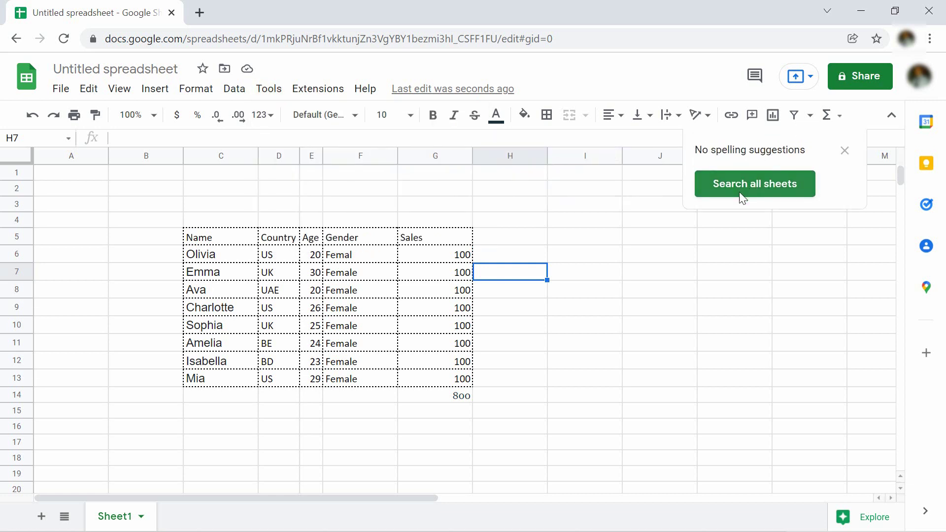
{"action": "left_click", "coordinate": [763, 187]}
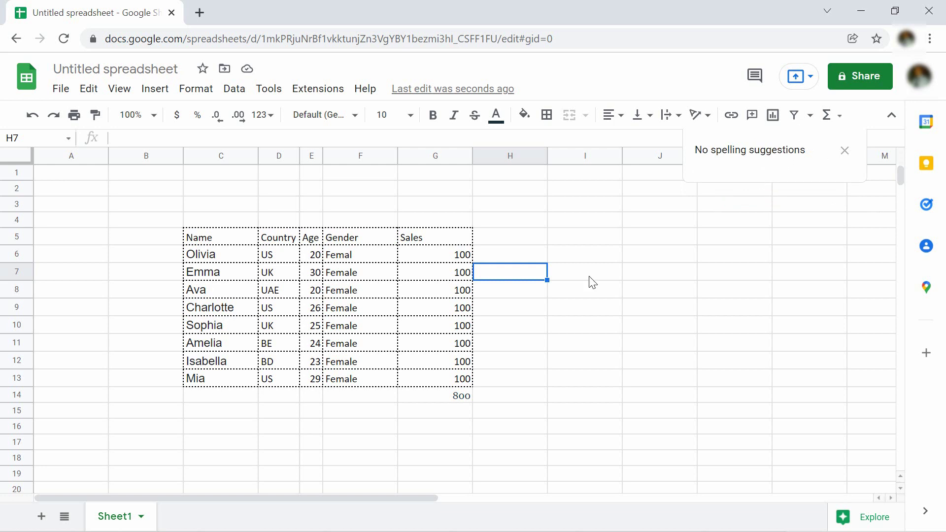
{"action": "left_click", "coordinate": [358, 257]}
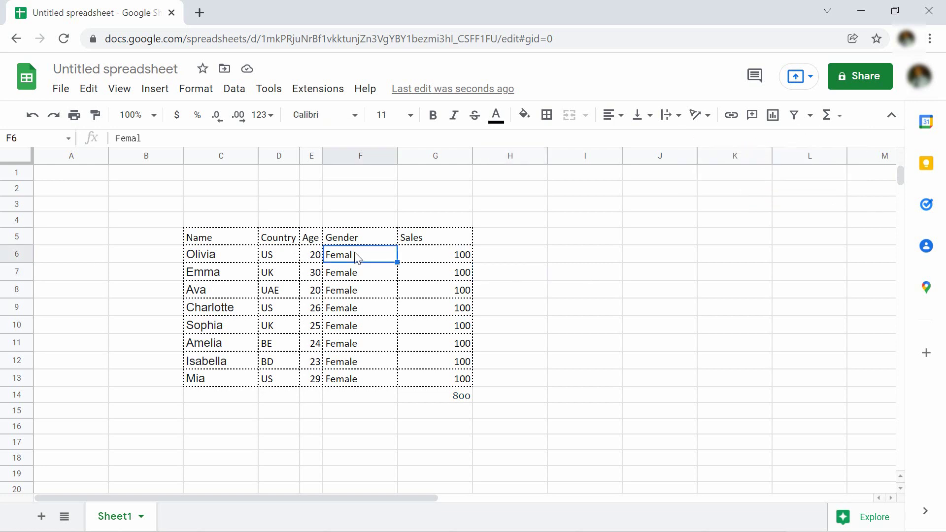
{"action": "double_click", "coordinate": [358, 256]}
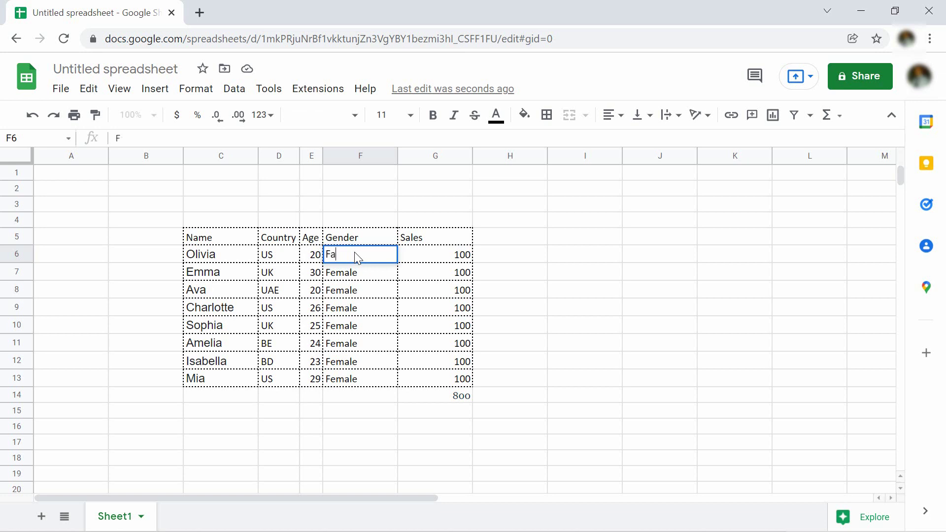
{"action": "type", "text": "mele"}
{"action": "key", "text": "Return"}
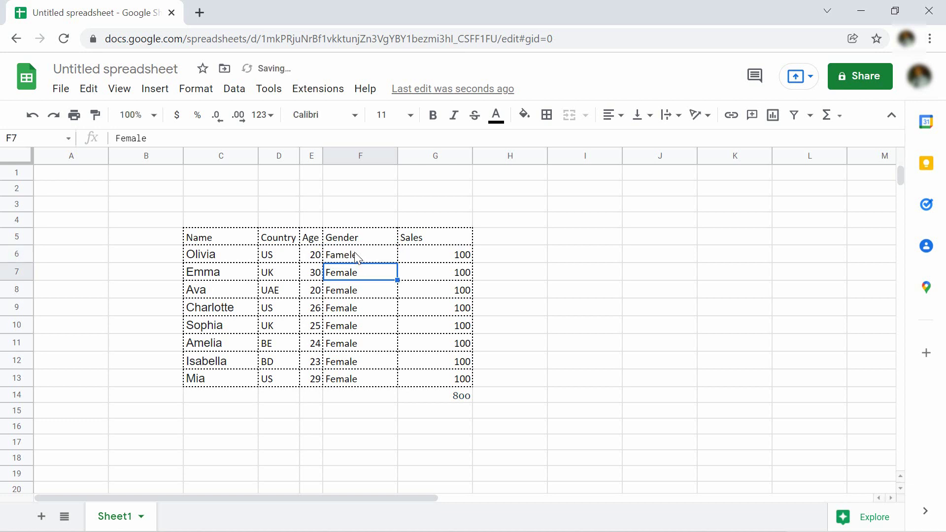
Step: Spell-check again, accept the correction to Female, and close the results
{"action": "left_click", "coordinate": [268, 89]}
{"action": "mouse_move", "coordinate": [297, 152]}
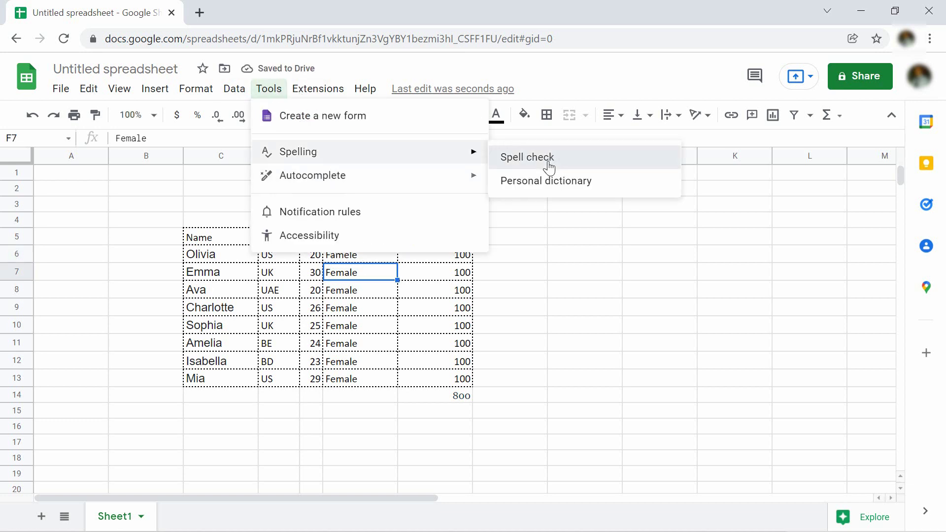
{"action": "left_click", "coordinate": [528, 157]}
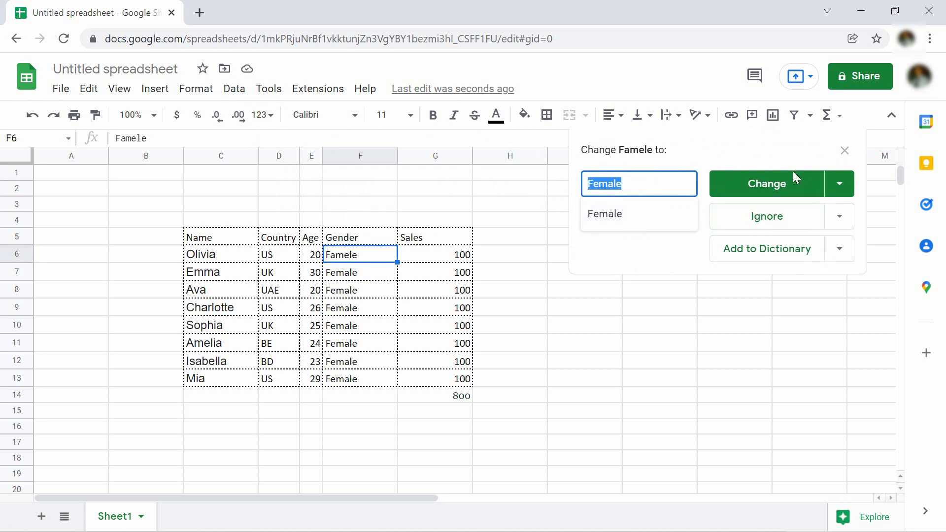
{"action": "left_click", "coordinate": [778, 187]}
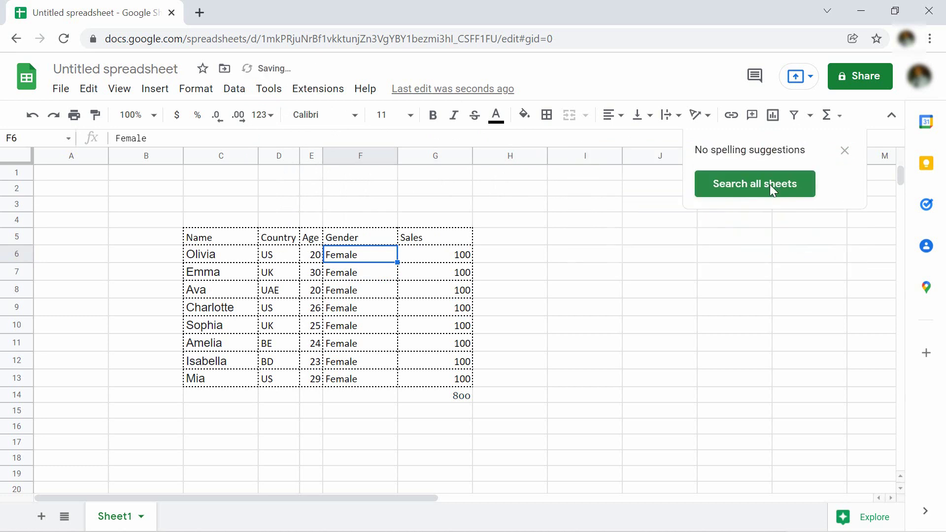
{"action": "left_click", "coordinate": [762, 181]}
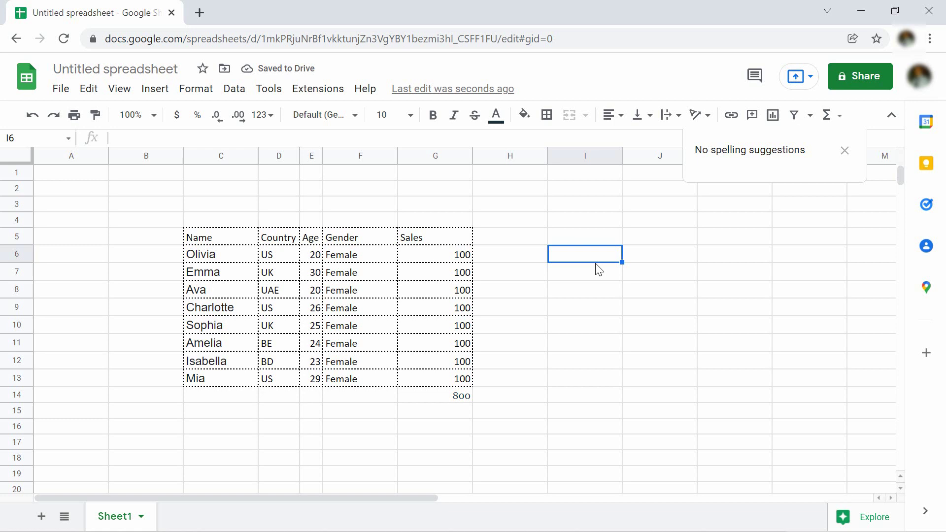
{"action": "left_click", "coordinate": [845, 150]}
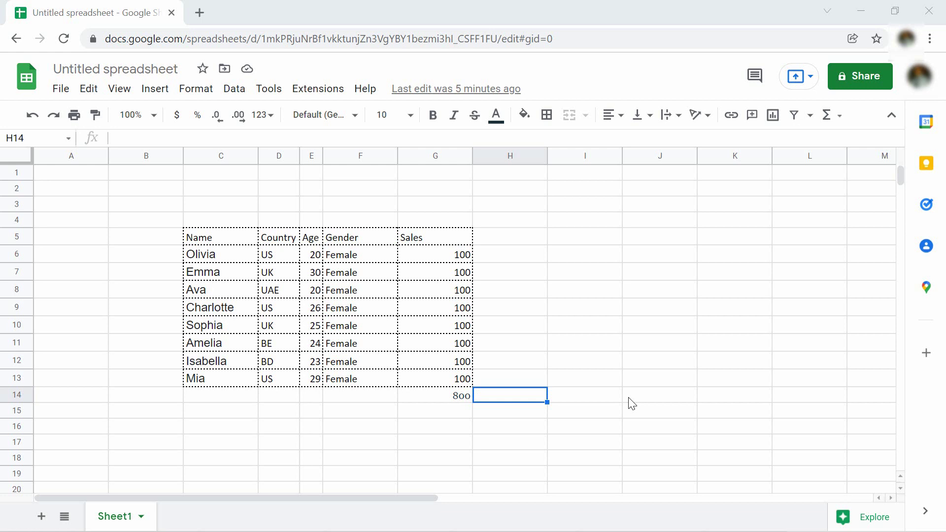
Step: Copy the G14 total and paste it into H14 as a value with Ctrl+Shift+V
{"action": "left_click", "coordinate": [633, 402]}
{"action": "left_click", "coordinate": [451, 397]}
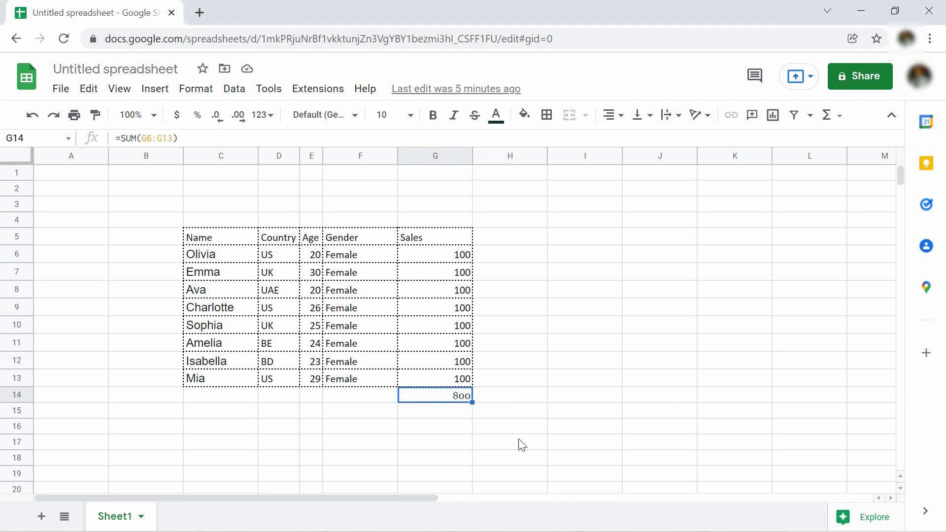
{"action": "key", "text": "ctrl+c"}
{"action": "left_click", "coordinate": [520, 385]}
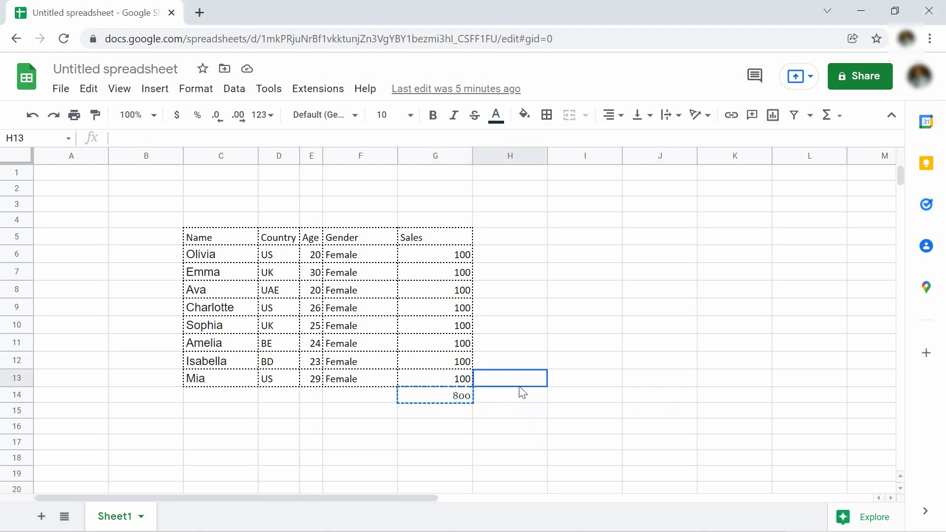
{"action": "left_click", "coordinate": [521, 397]}
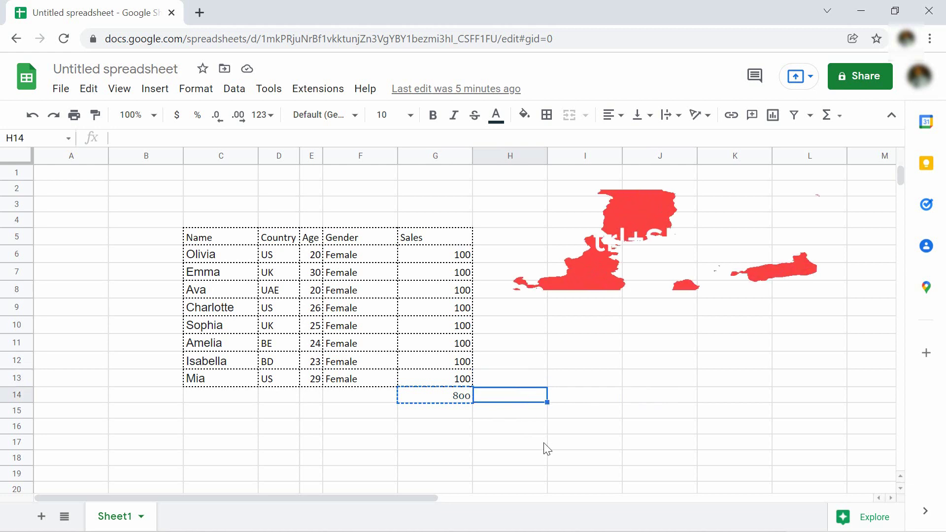
{"action": "key", "text": "ctrl+shift+v"}
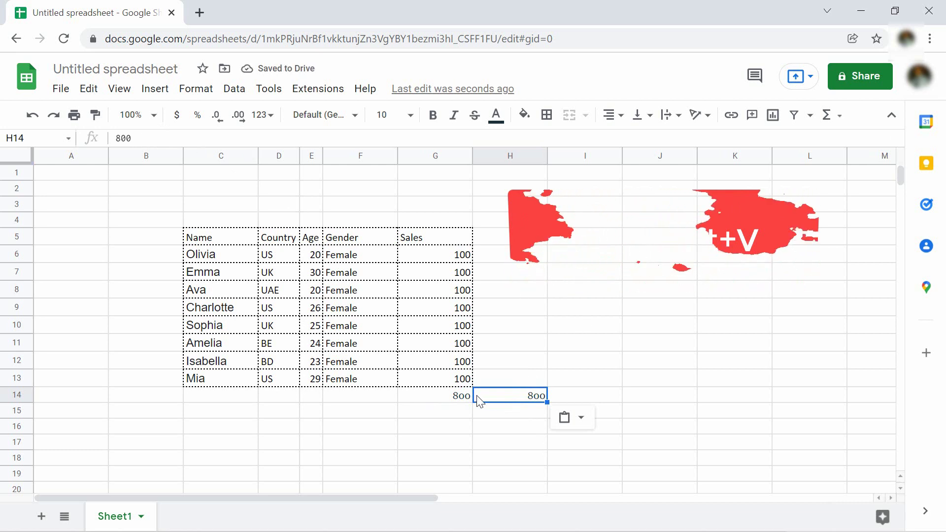
Step: Paste the G14 total into I14 using Paste special values only
{"action": "key", "text": "Left"}
{"action": "key", "text": "ctrl+c"}
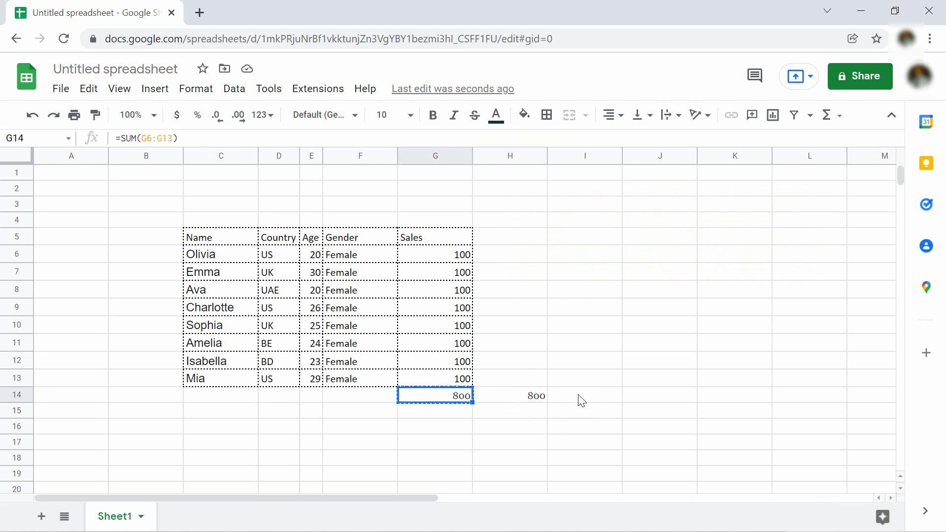
{"action": "left_click", "coordinate": [582, 401]}
{"action": "right_click", "coordinate": [581, 400]}
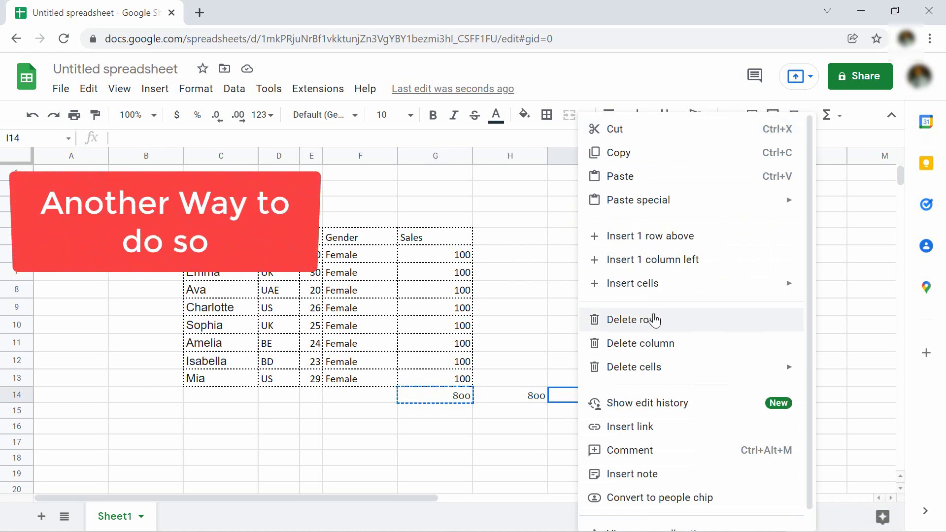
{"action": "mouse_move", "coordinate": [639, 200]}
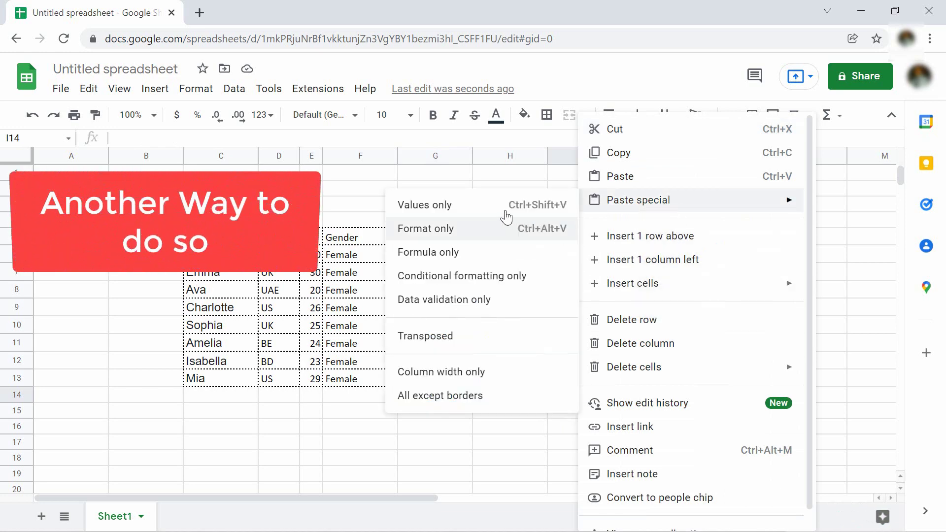
{"action": "left_click", "coordinate": [498, 204]}
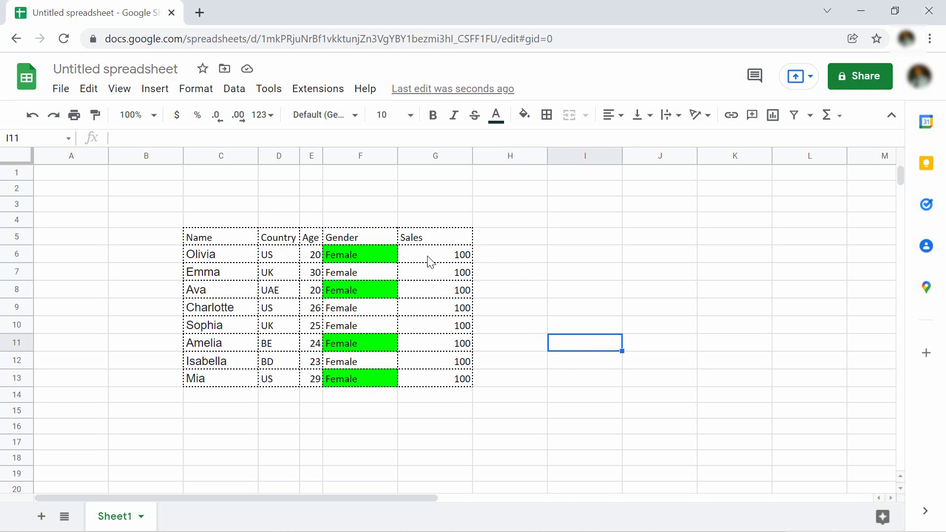
{"action": "left_click", "coordinate": [378, 255]}
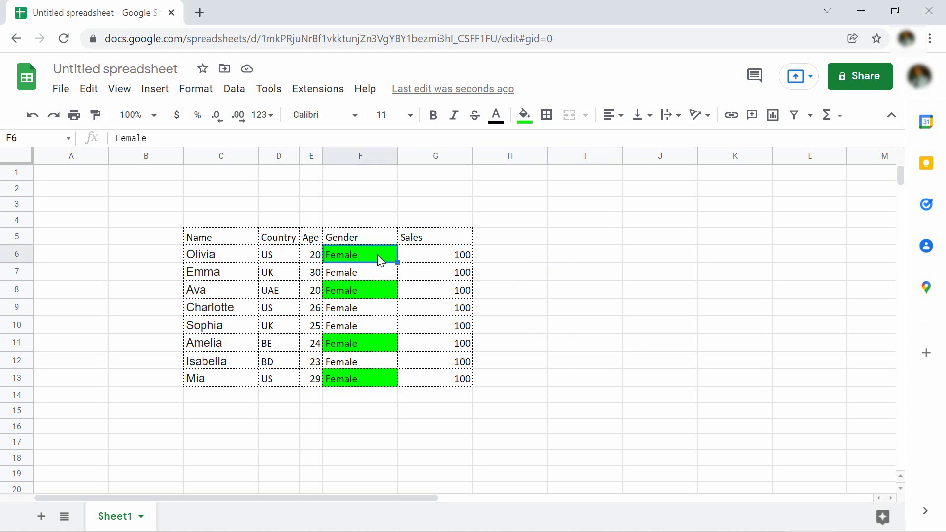
{"action": "left_click", "coordinate": [375, 379], "text": "shift"}
{"action": "key", "text": "ctrl+c"}
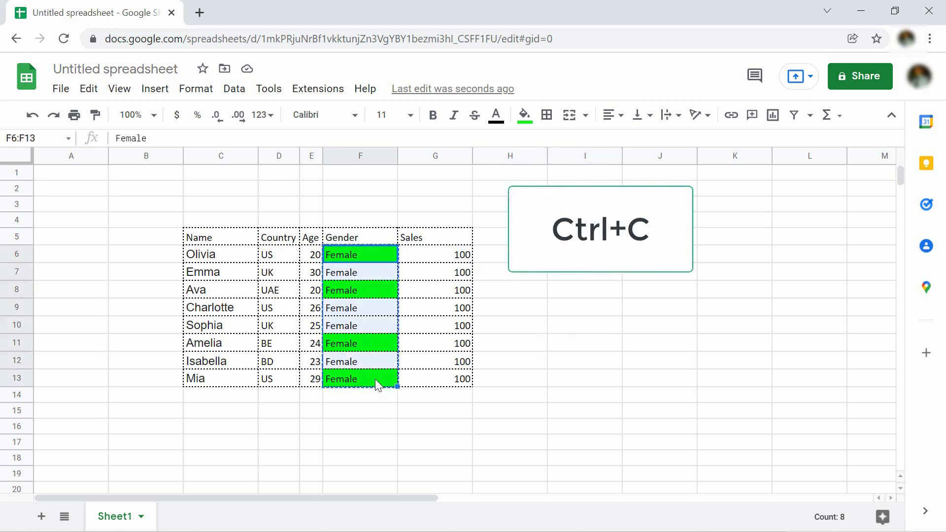
{"action": "left_click", "coordinate": [440, 256]}
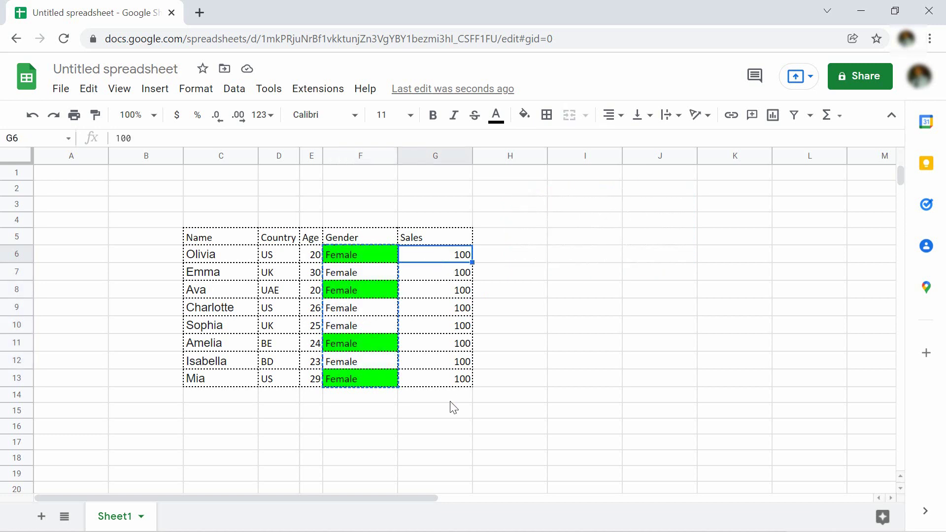
{"action": "key", "text": "ctrl+alt+v"}
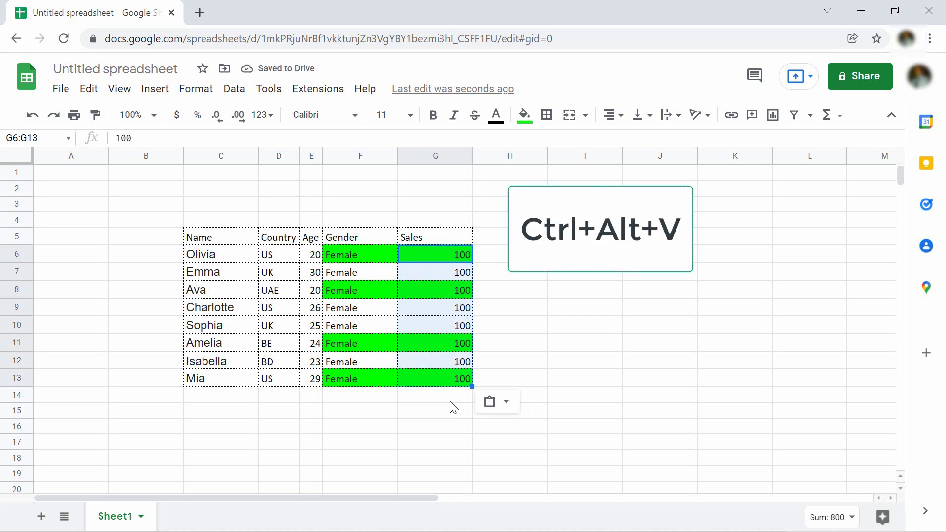
{"action": "key", "text": "ctrl+z"}
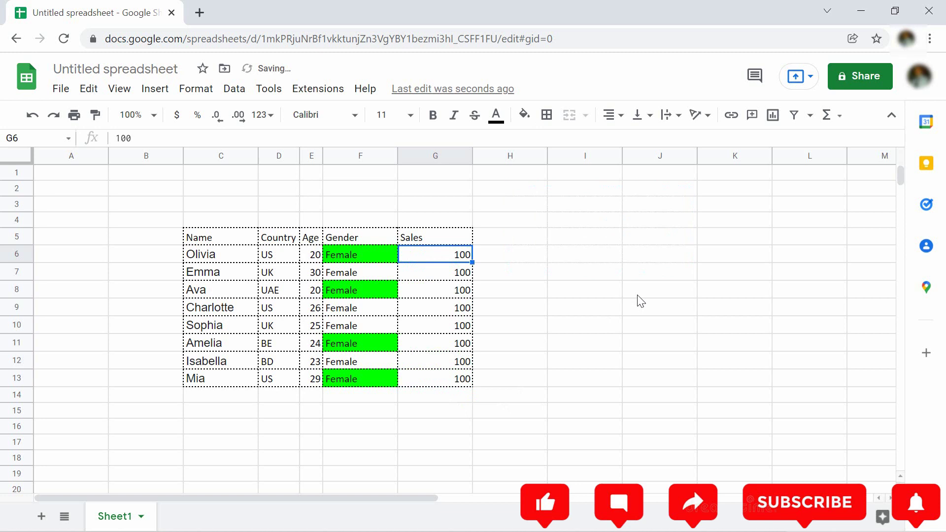